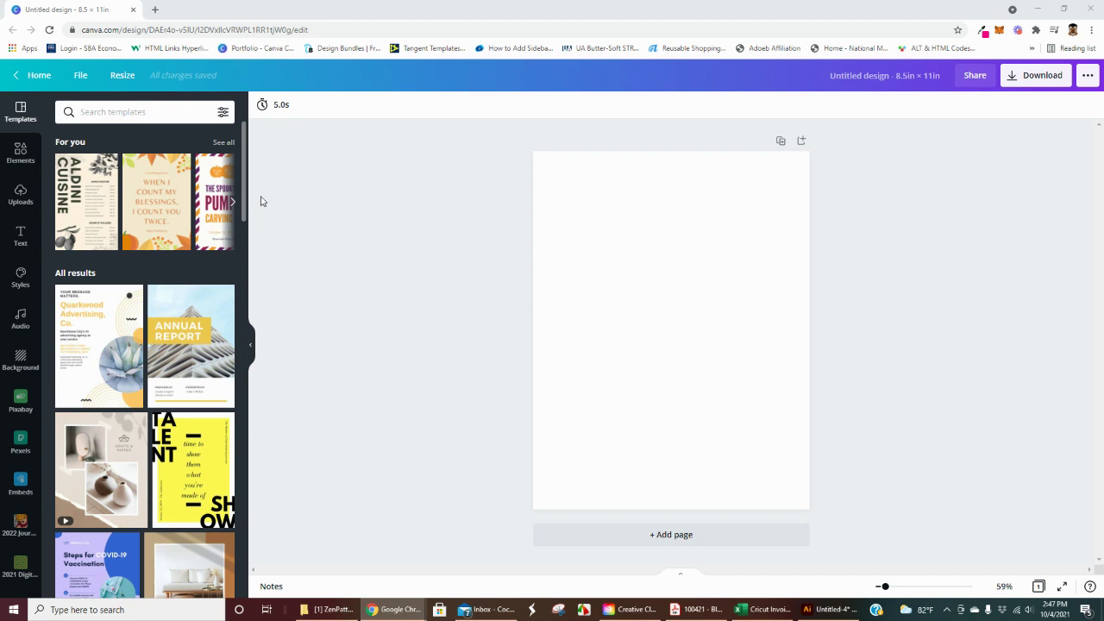
# Add a plain line and a square shape to the page, and place the line below the square.
pyautogui.click(23, 150)
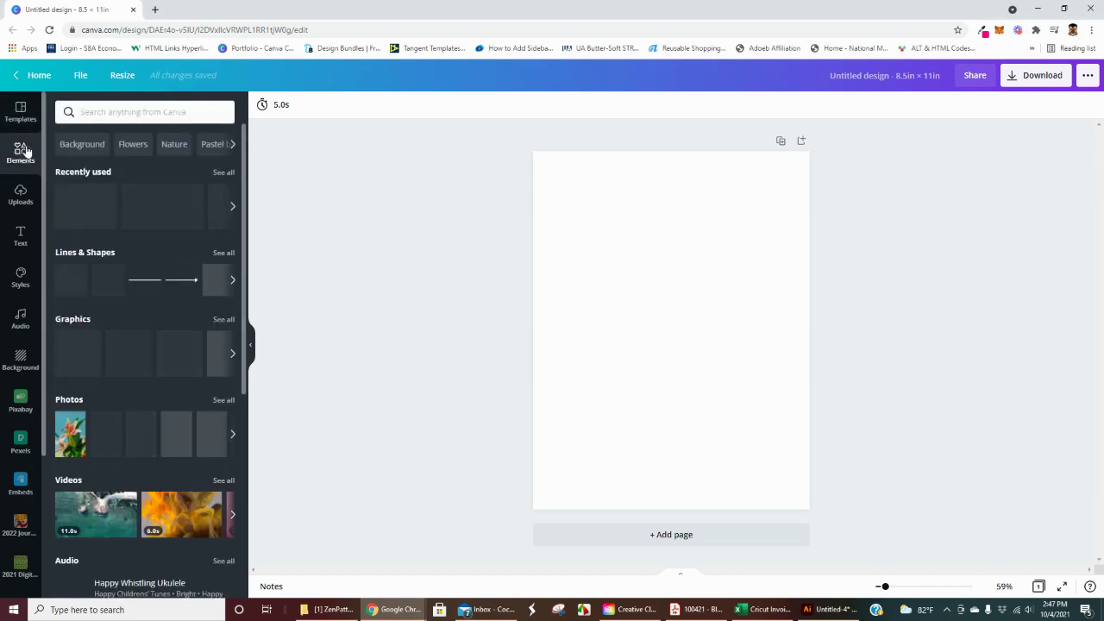
pyautogui.click(145, 285)
pyautogui.moveTo(655, 329); pyautogui.dragTo(659, 442)
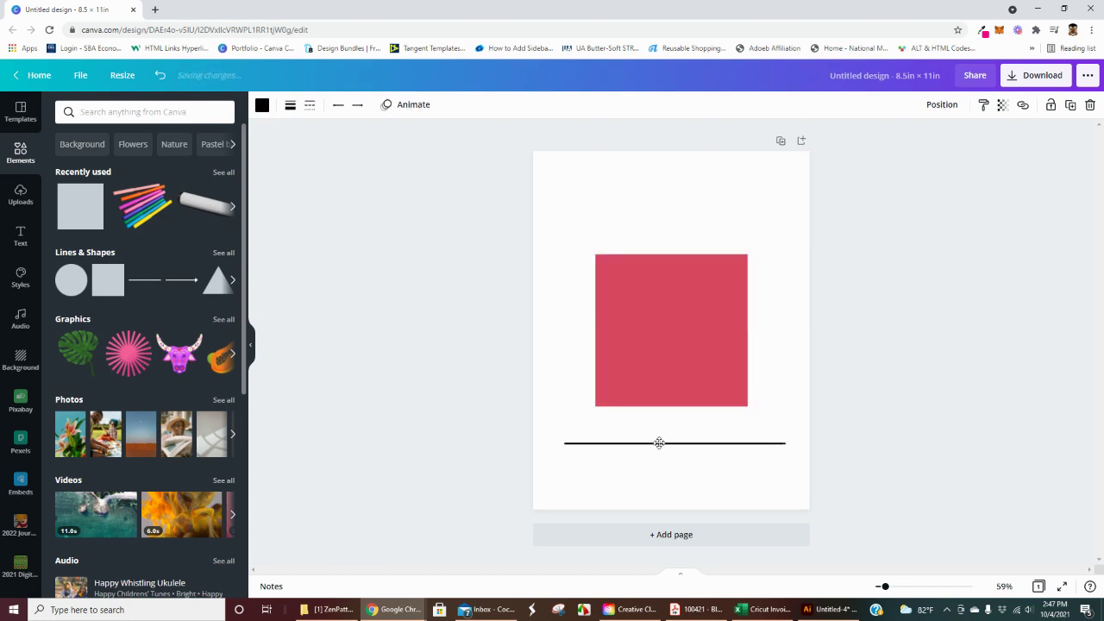
# Reshape the square into a band 1 in high spanning the page's top edge and colour it black.
pyautogui.click(671, 346)
pyautogui.moveTo(671, 346); pyautogui.dragTo(667, 273)
pyautogui.moveTo(671, 330); pyautogui.dragTo(663, 211)
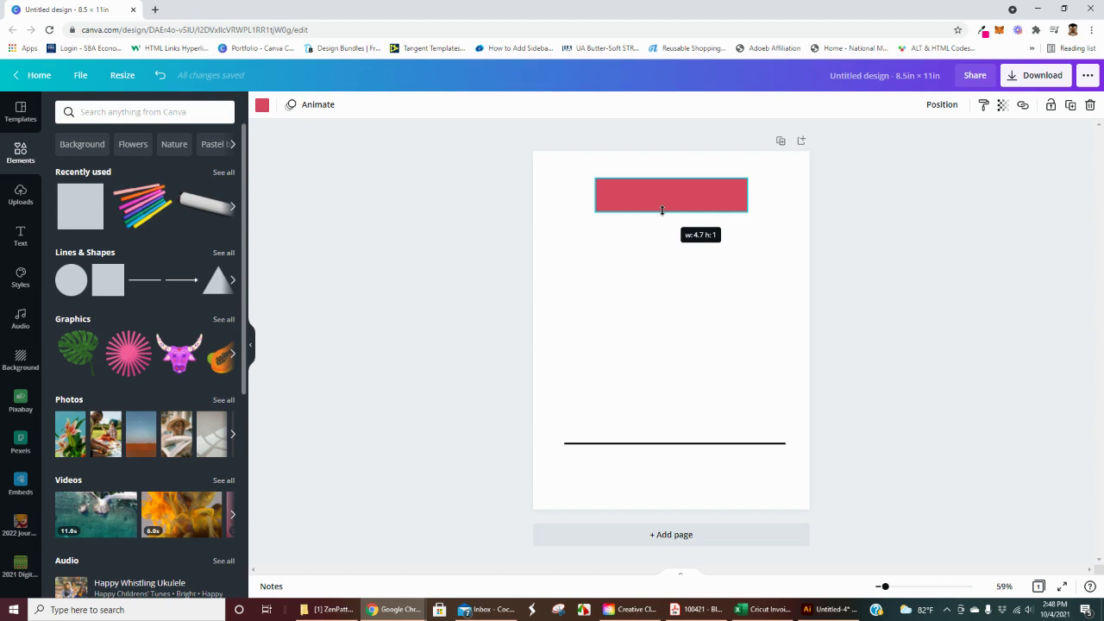
pyautogui.moveTo(662, 211); pyautogui.dragTo(811, 164)
pyautogui.moveTo(595, 168); pyautogui.dragTo(532, 170)
pyautogui.click(262, 104)
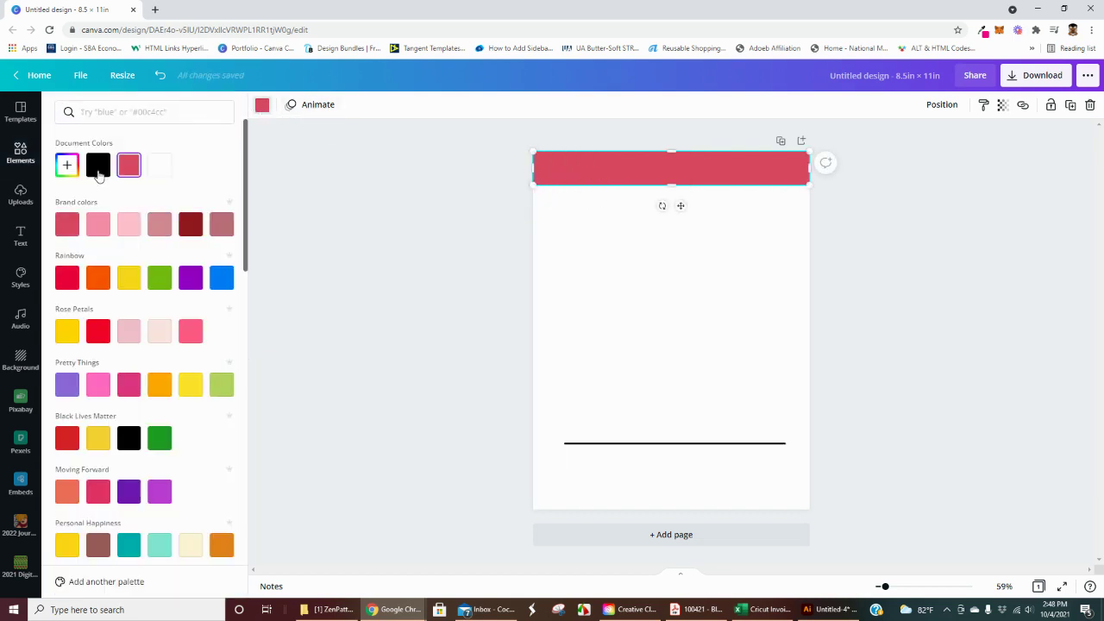
pyautogui.click(98, 164)
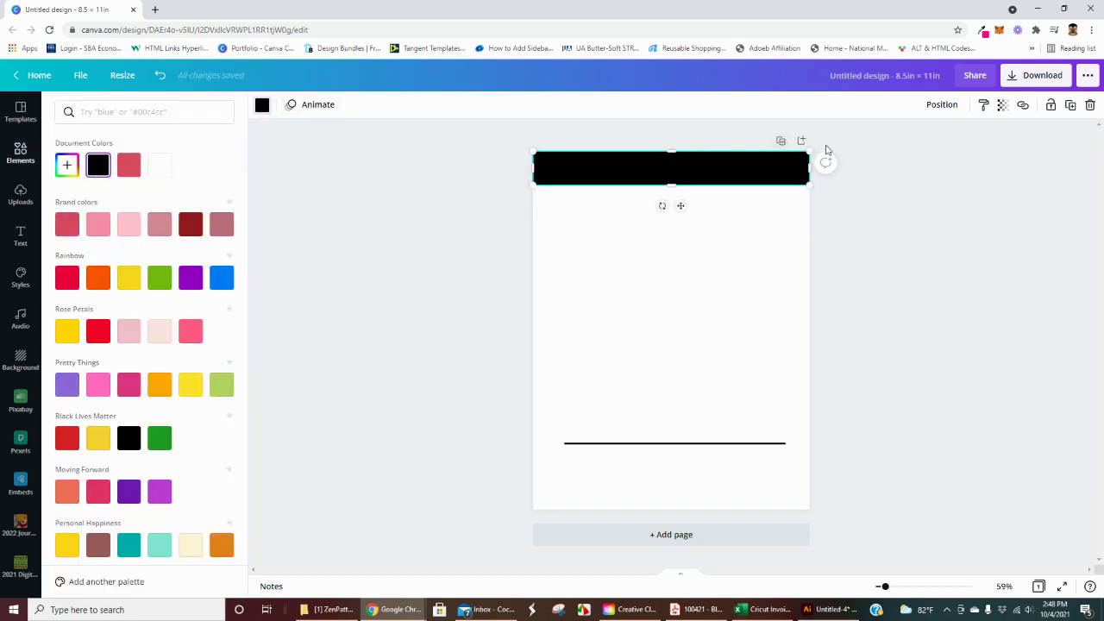
# Duplicate the page and delete the line from page 1, keeping its black band.
pyautogui.click(782, 142)
pyautogui.scroll(4, 715, 197)
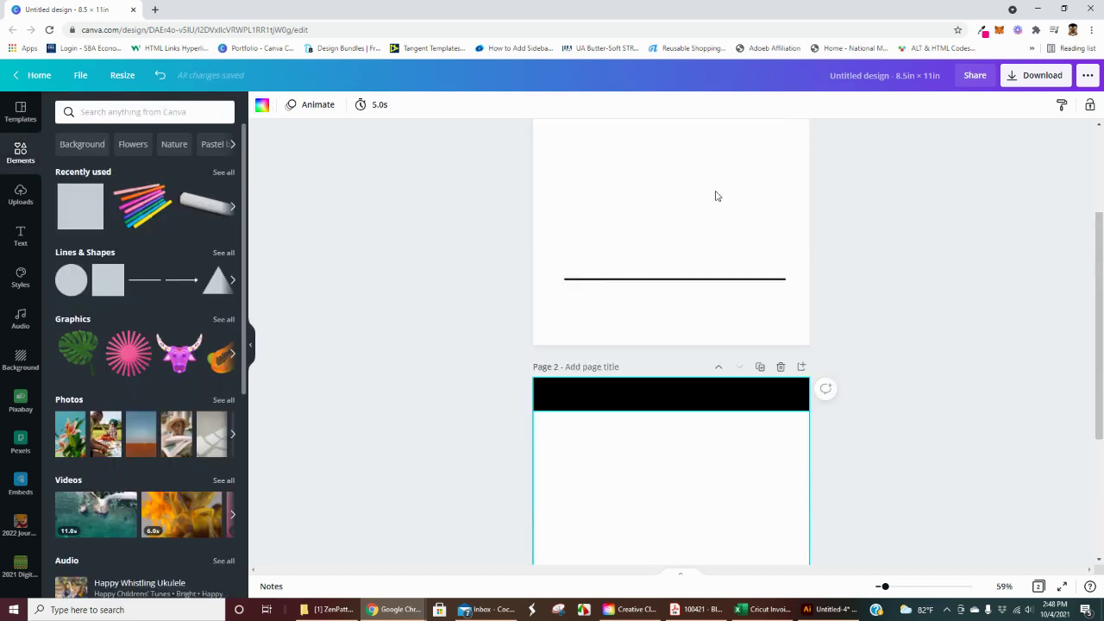
pyautogui.click(729, 359)
pyautogui.press('Delete')
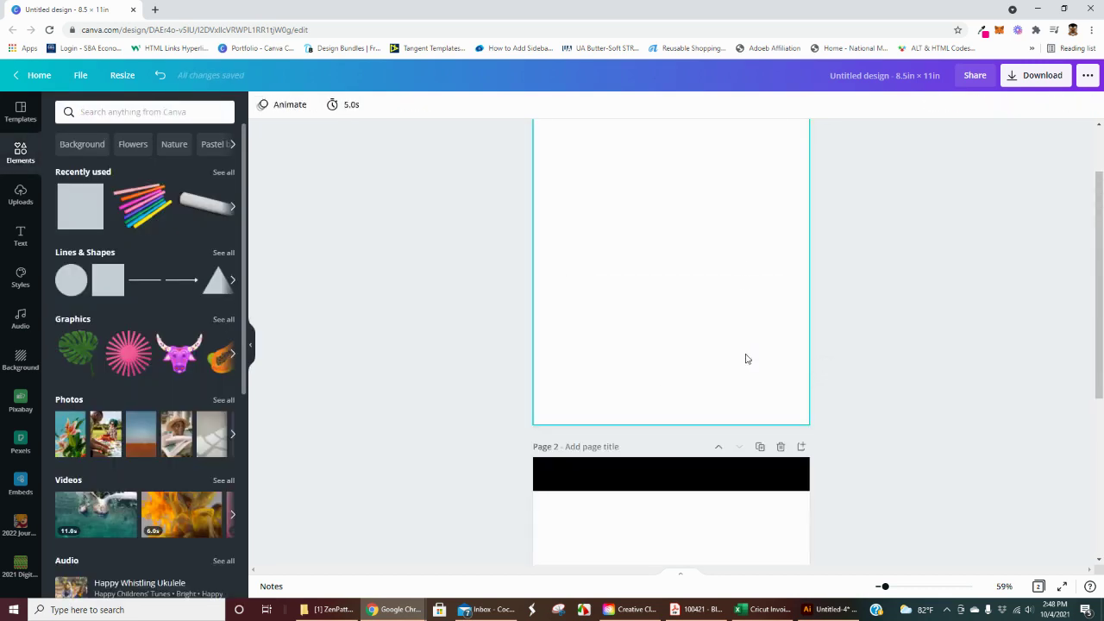
pyautogui.hotkey('ctrl', 'z')
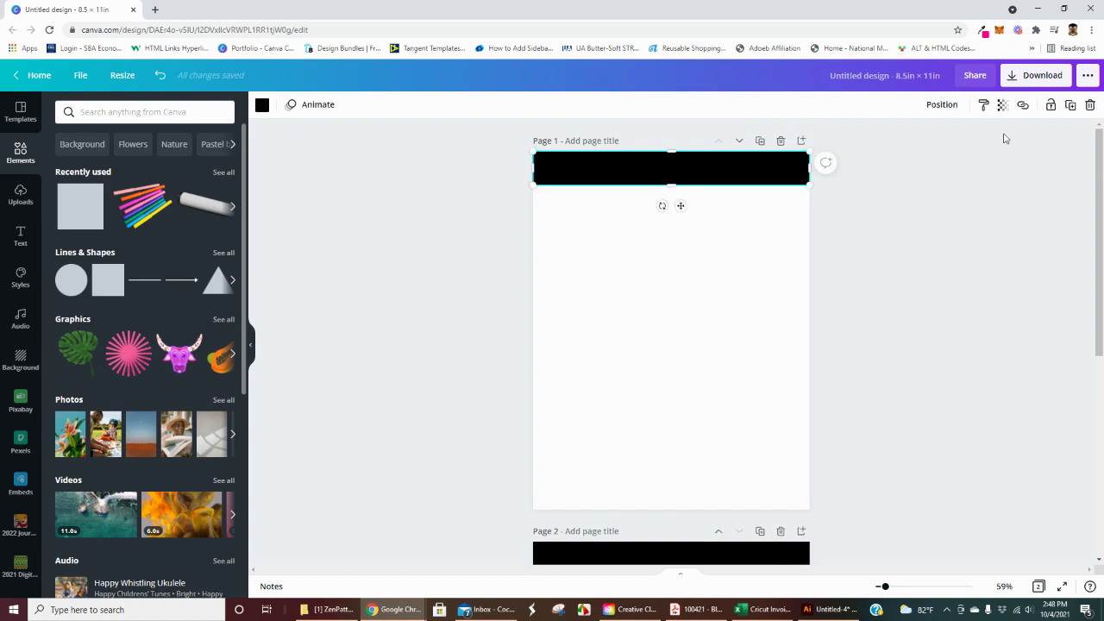
# Duplicate the black band on page 1 into seven full-width stripes running down to the page's bottom edge.
pyautogui.click(1071, 105)
pyautogui.moveTo(703, 193); pyautogui.dragTo(693, 452)
pyautogui.click(1070, 105)
pyautogui.click(1071, 105)
pyautogui.click(1071, 104)
pyautogui.click(1071, 105)
pyautogui.click(1070, 105)
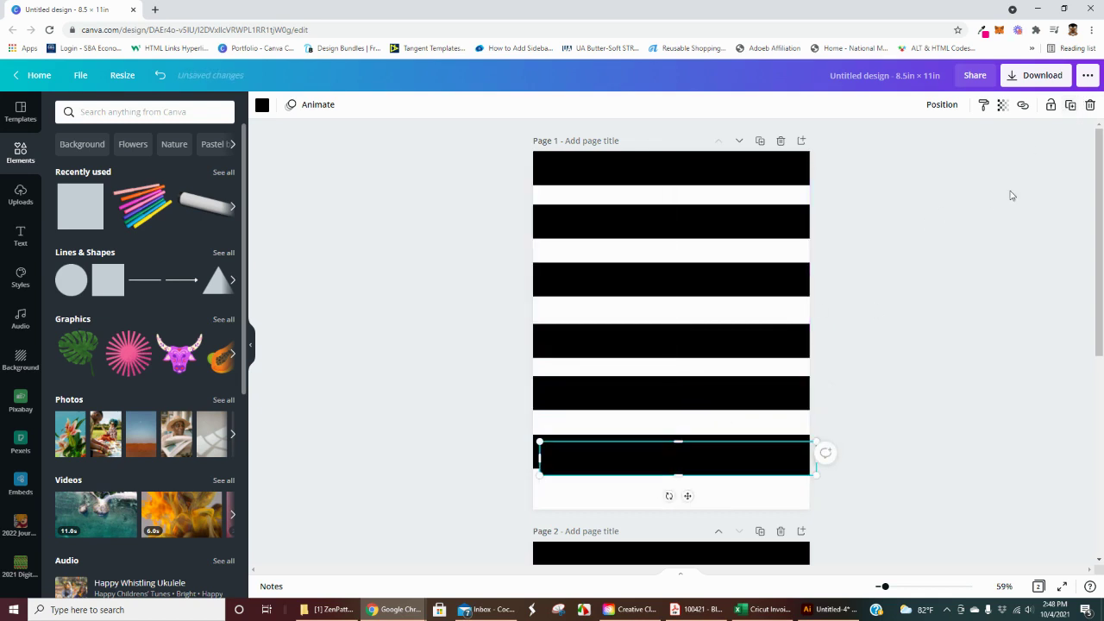
pyautogui.moveTo(761, 466); pyautogui.dragTo(746, 491)
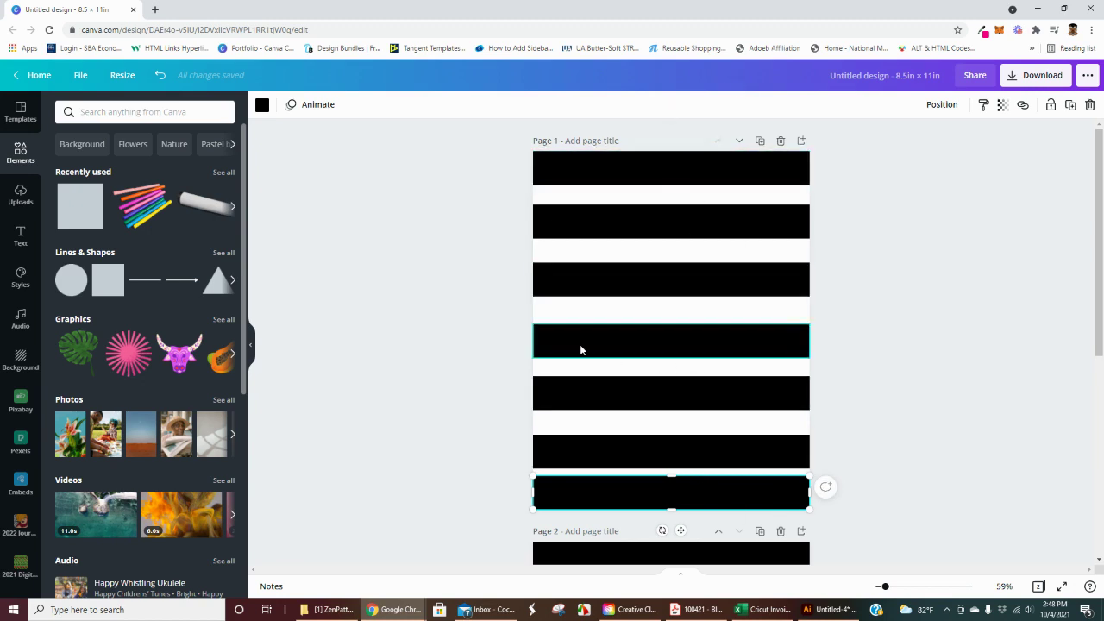
# Select all seven stripes on page 1 and space them evenly with Tidy up.
pyautogui.click(627, 164)
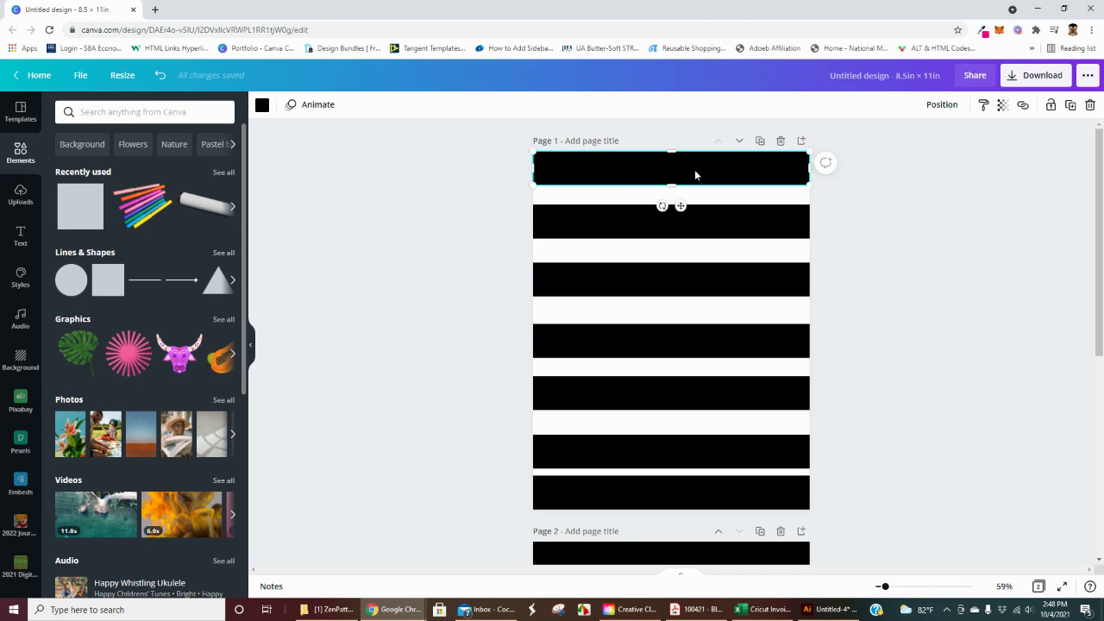
pyautogui.keyDown('shift'); pyautogui.click(790, 498); pyautogui.keyUp('shift')
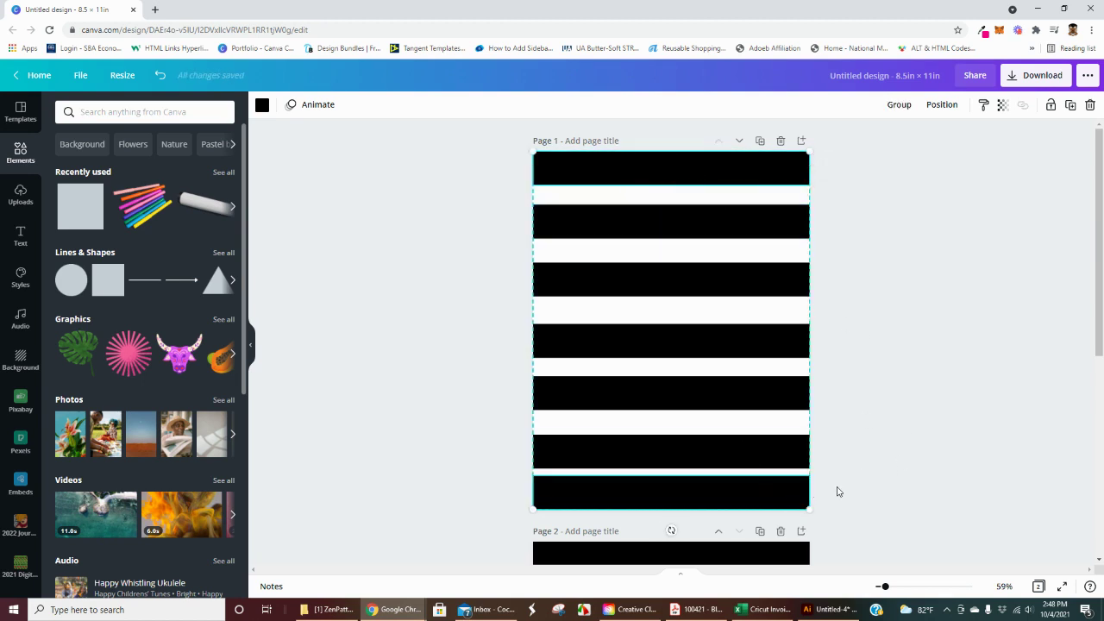
pyautogui.moveTo(854, 503); pyautogui.dragTo(635, 178)
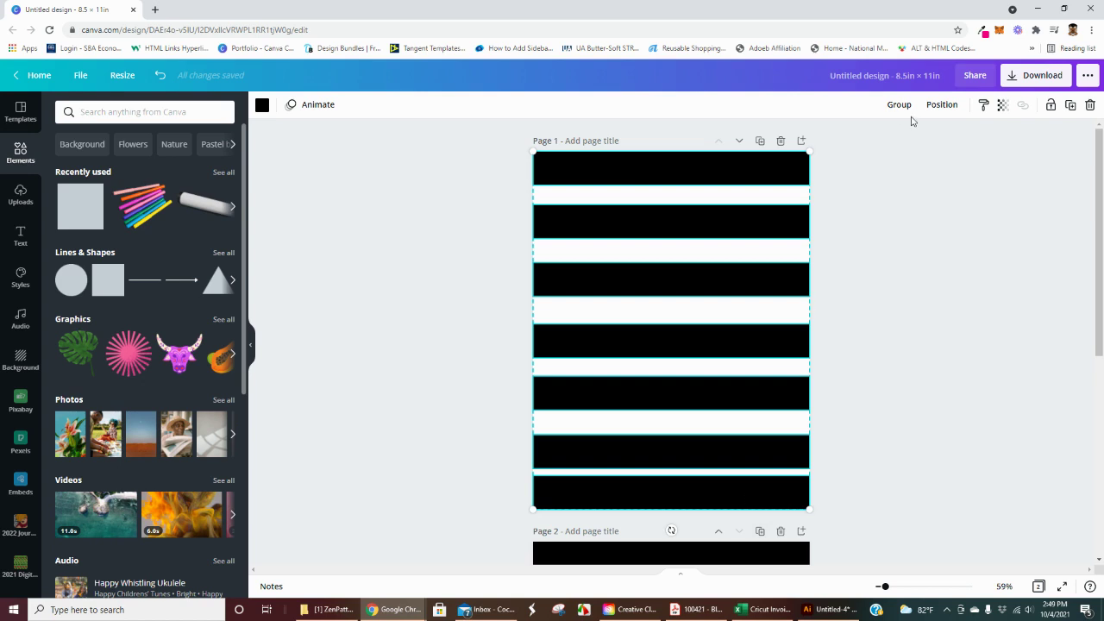
pyautogui.click(941, 104)
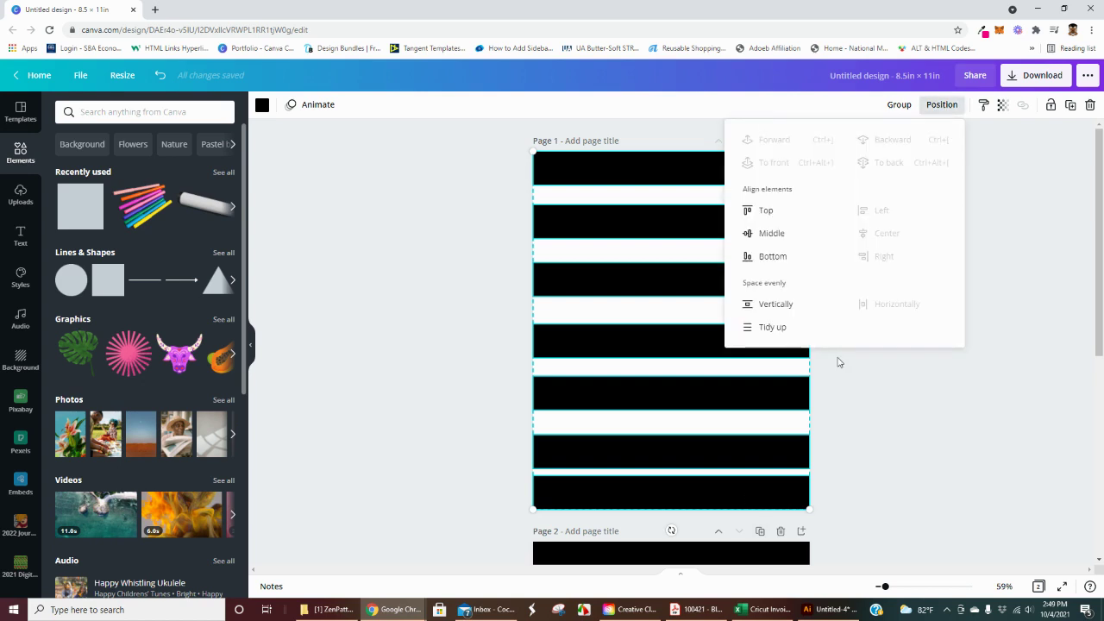
pyautogui.click(777, 327)
pyautogui.click(908, 374)
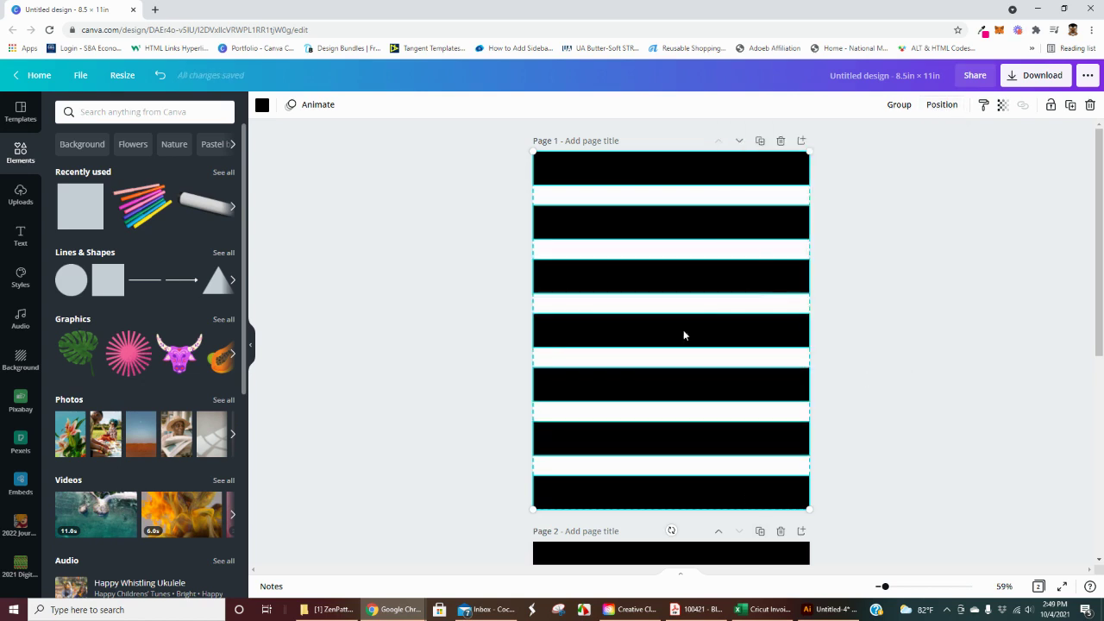
pyautogui.click(889, 384)
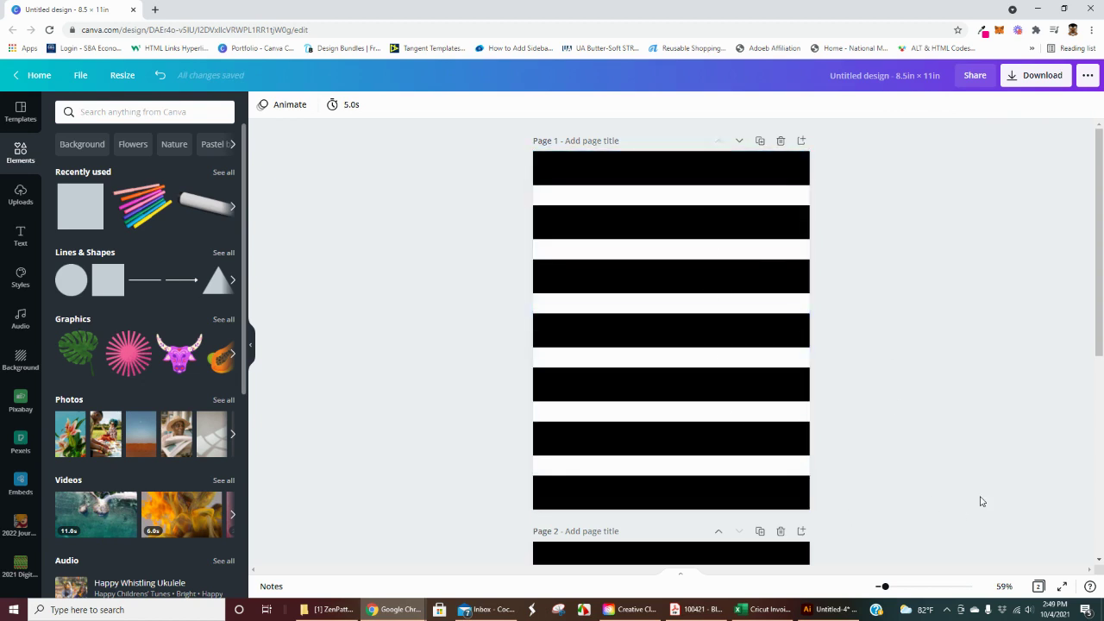
# Delete the black band at the top of page 2, keeping the line.
pyautogui.scroll(-3, 714, 479)
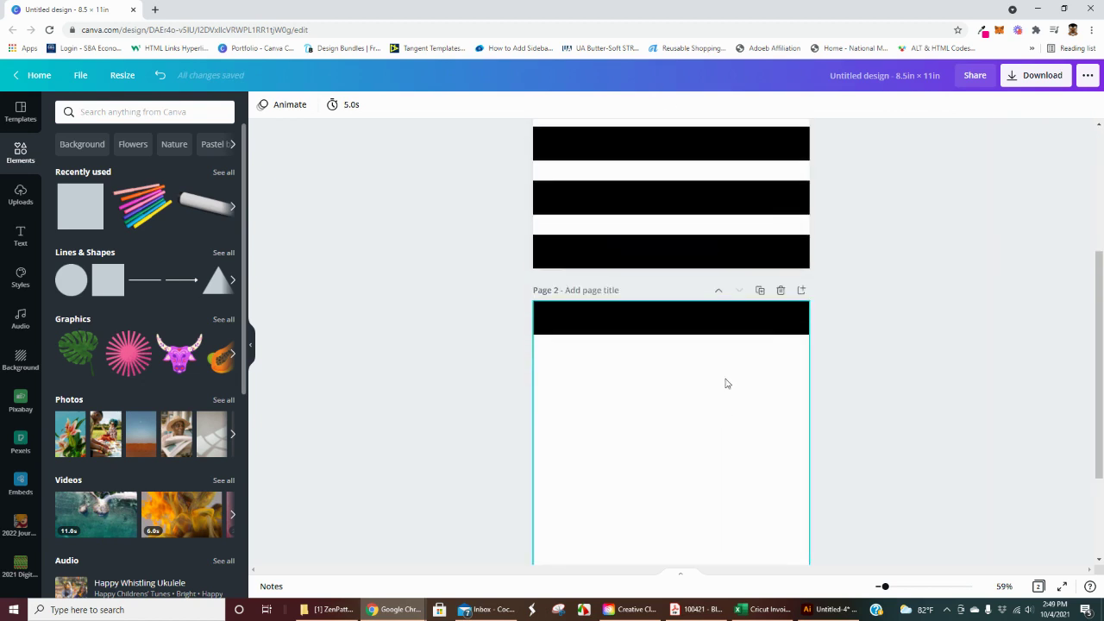
pyautogui.click(722, 332)
pyautogui.press('Delete')
pyautogui.scroll(-2, 762, 424)
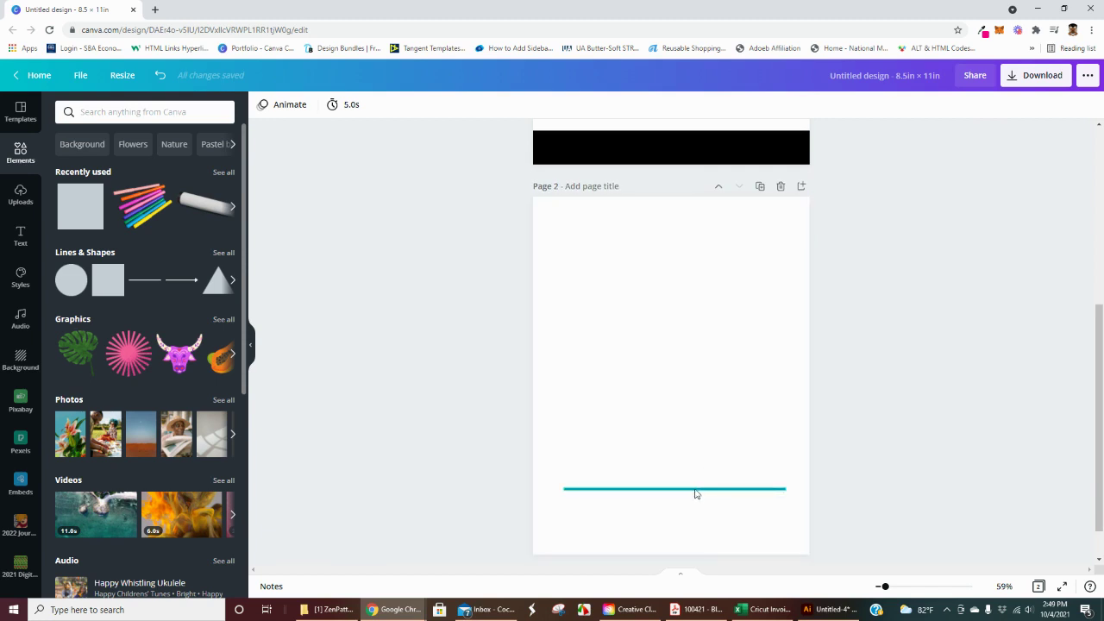
# Move the line near the top of page 2 and stretch it across the full page width.
pyautogui.moveTo(693, 488); pyautogui.dragTo(699, 227)
pyautogui.moveTo(781, 225); pyautogui.dragTo(808, 226)
pyautogui.moveTo(561, 225); pyautogui.dragTo(538, 223)
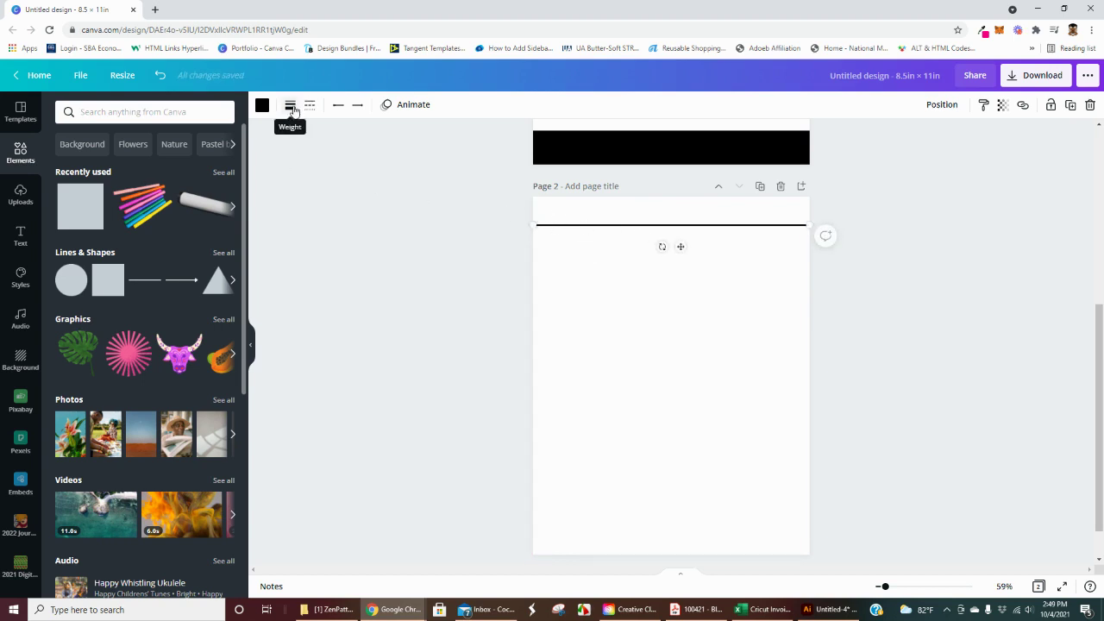
# Set the line weight to 100 and extend both rounded ends beyond the page edges.
pyautogui.click(292, 107)
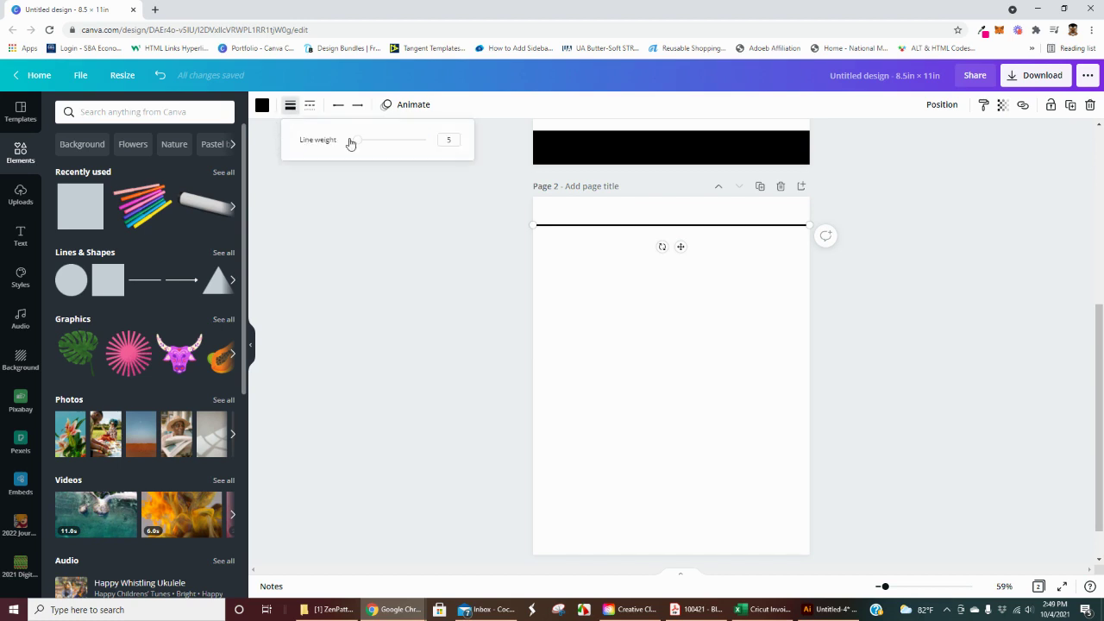
pyautogui.moveTo(359, 142); pyautogui.dragTo(425, 139)
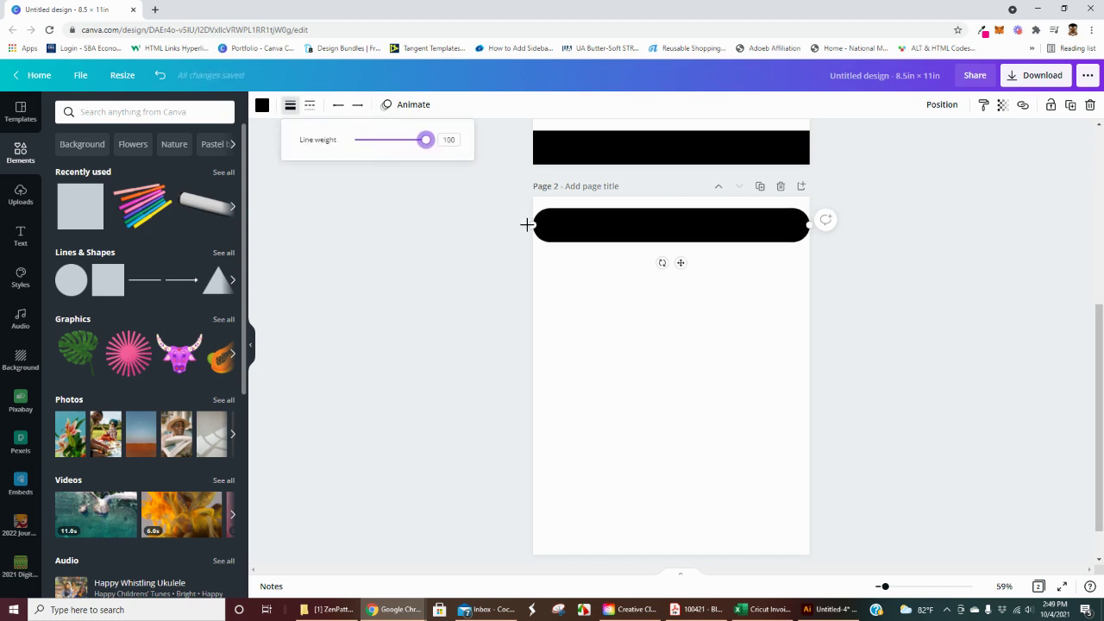
pyautogui.moveTo(534, 226); pyautogui.dragTo(507, 226)
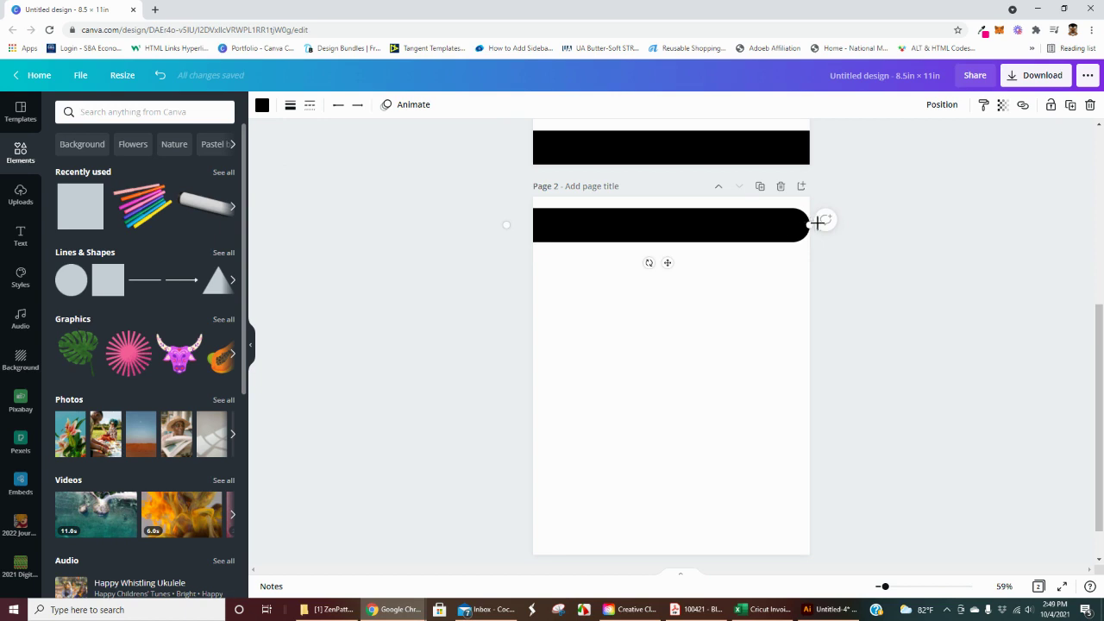
pyautogui.moveTo(817, 224); pyautogui.dragTo(850, 225)
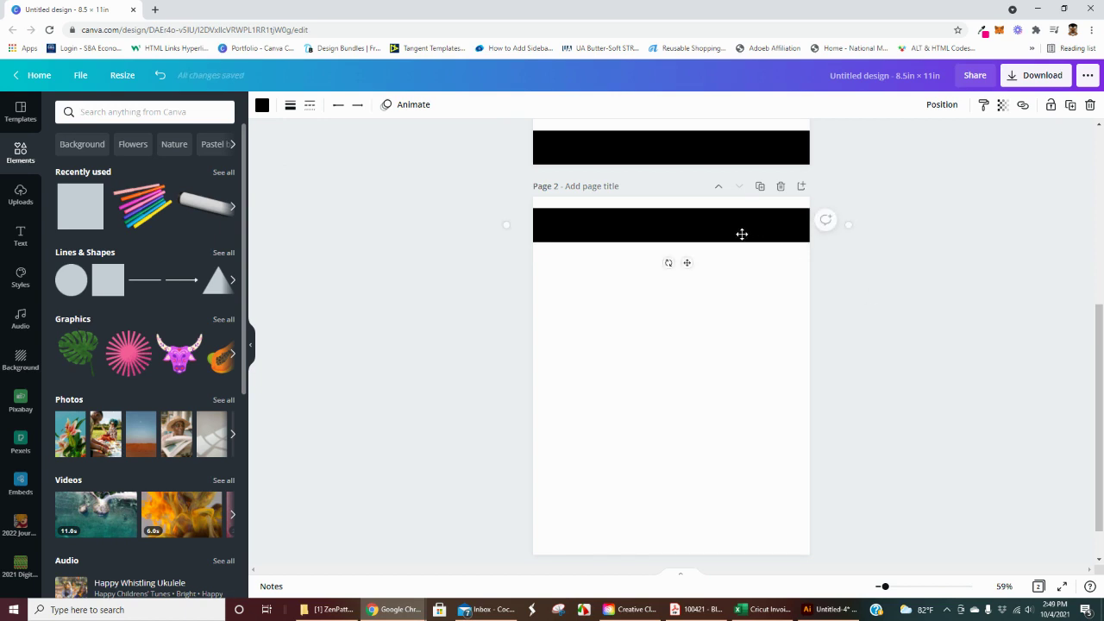
# Try the bar and filled diamond styles on the thick line's start and restore the plain end.
pyautogui.moveTo(742, 234); pyautogui.dragTo(709, 234)
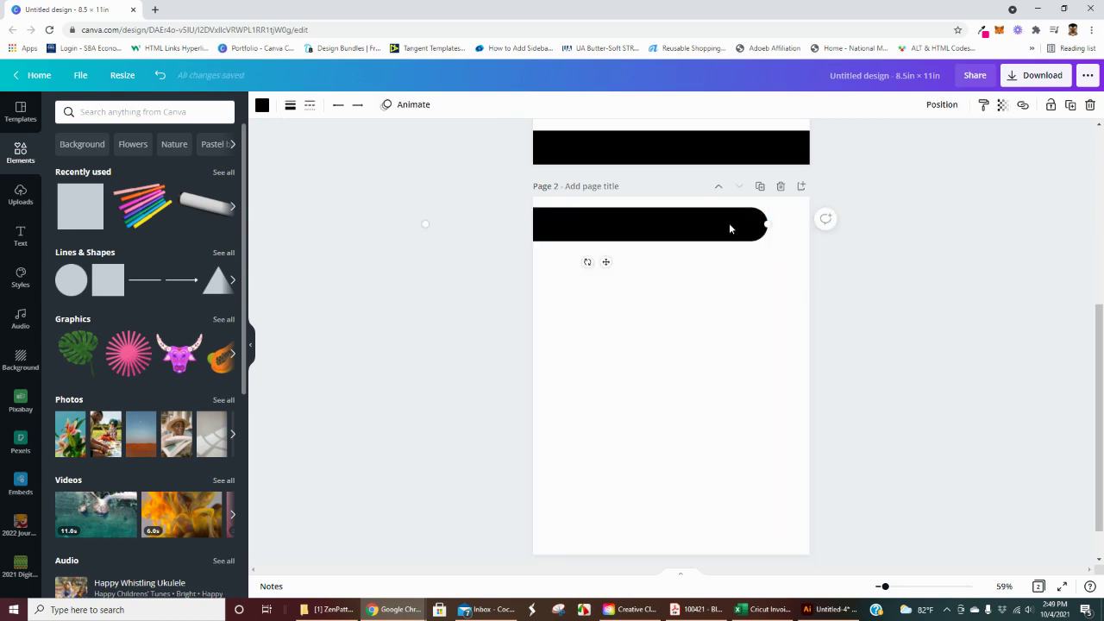
pyautogui.click(338, 105)
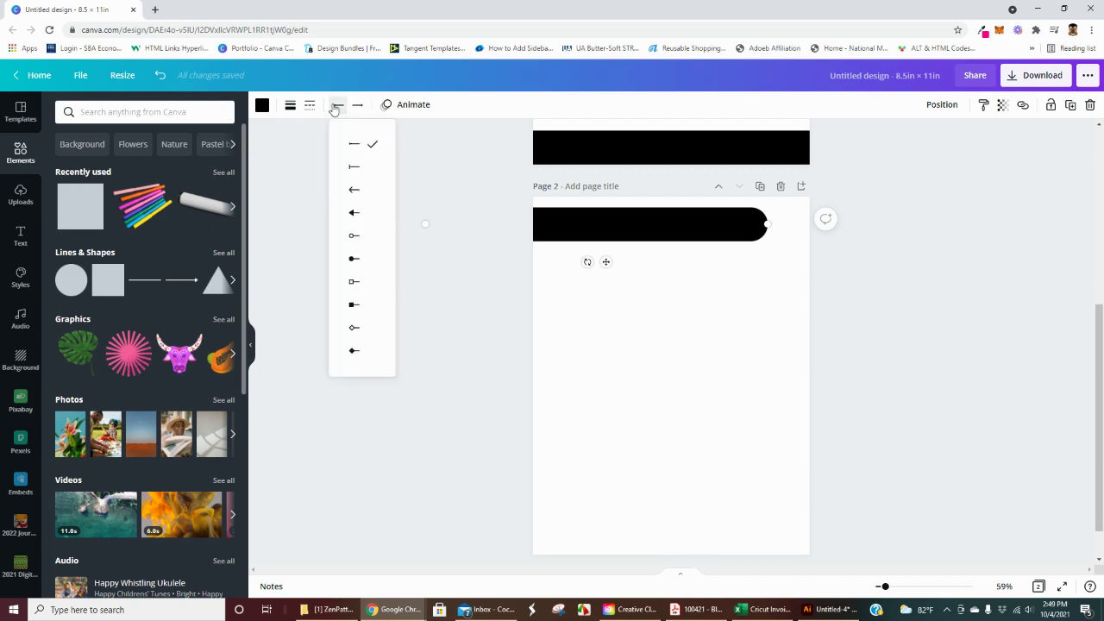
pyautogui.click(354, 167)
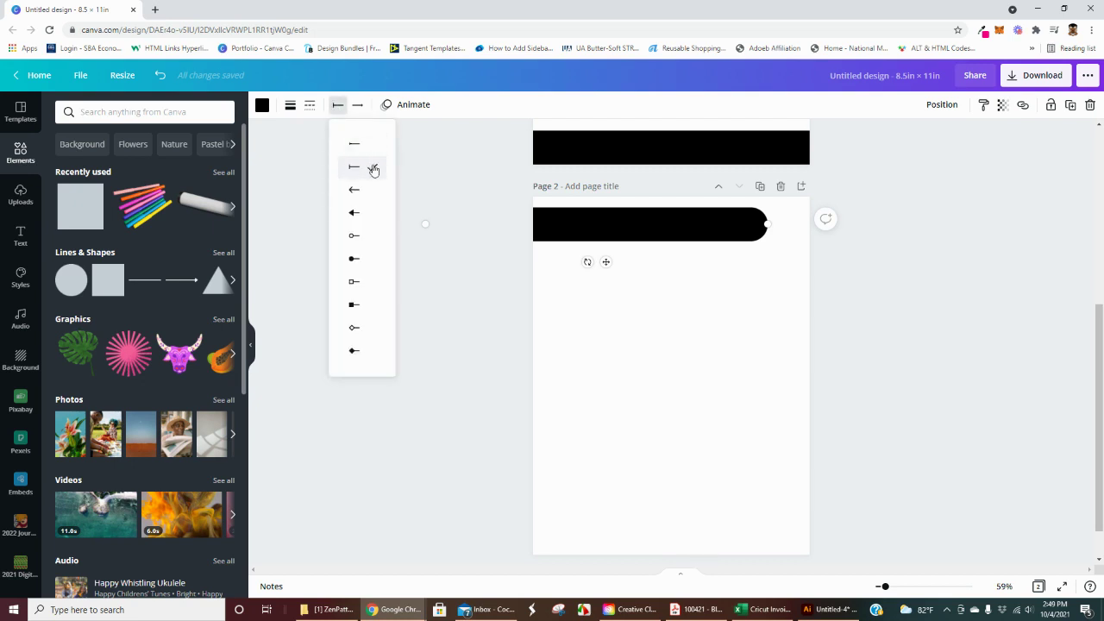
pyautogui.moveTo(693, 229); pyautogui.dragTo(779, 287)
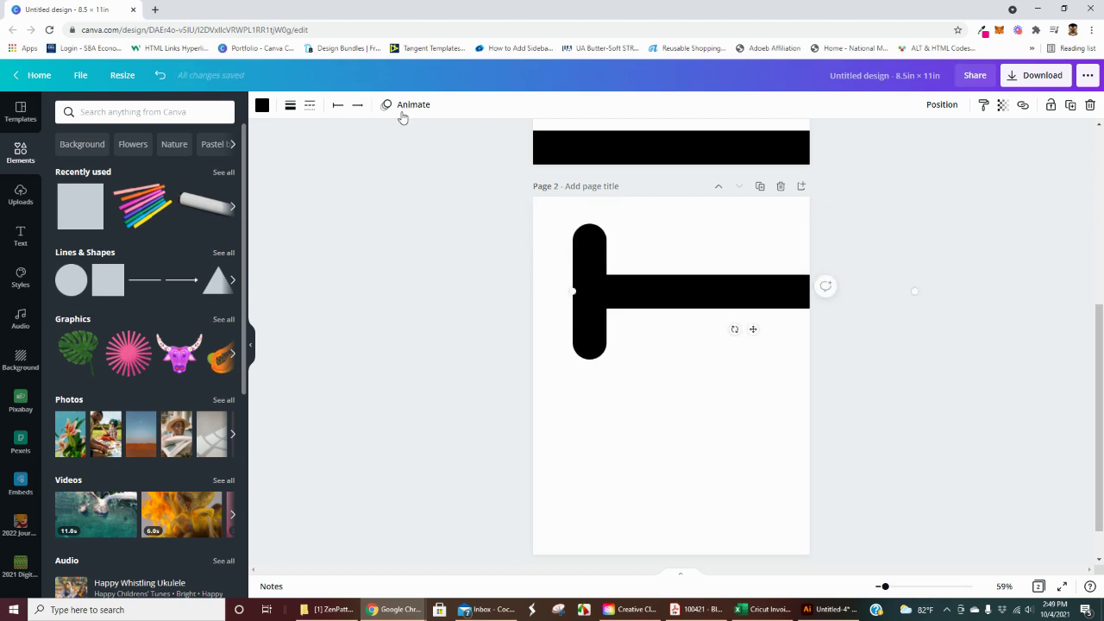
pyautogui.click(336, 104)
pyautogui.click(354, 144)
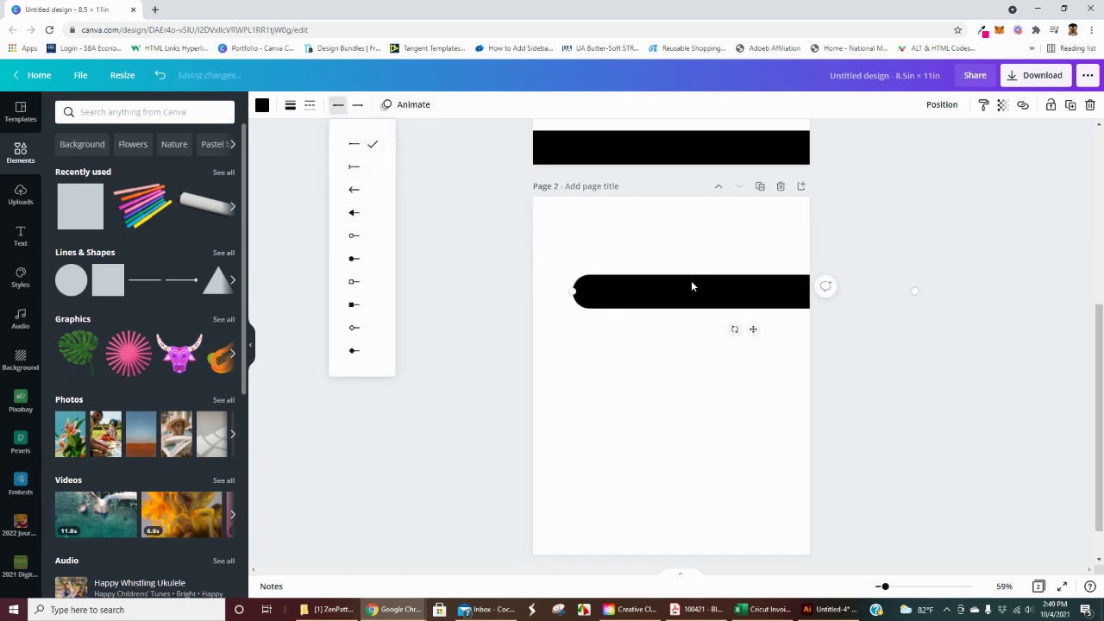
pyautogui.click(355, 351)
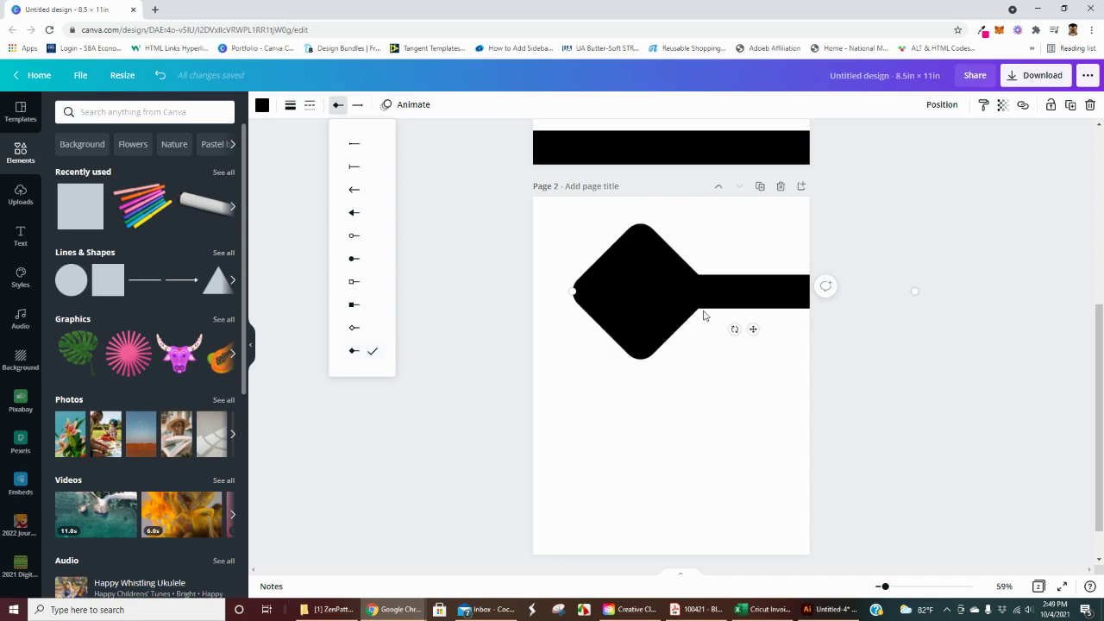
pyautogui.click(355, 146)
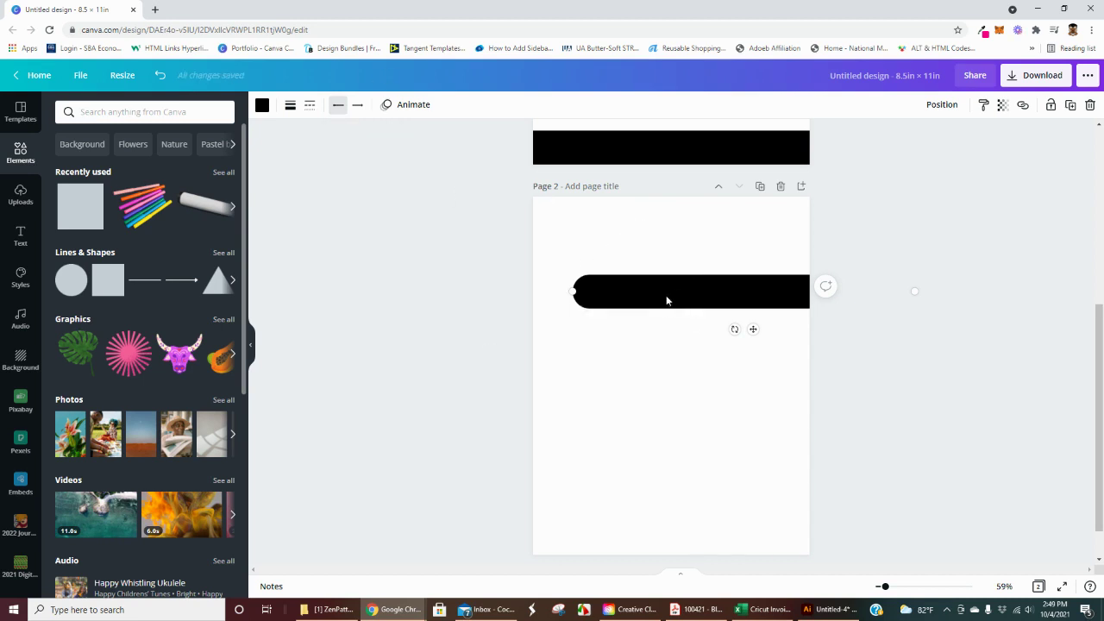
# Align the thick line with page 2's top edge and duplicate it into six stripes down to the bottom edge.
pyautogui.moveTo(665, 299); pyautogui.dragTo(604, 214)
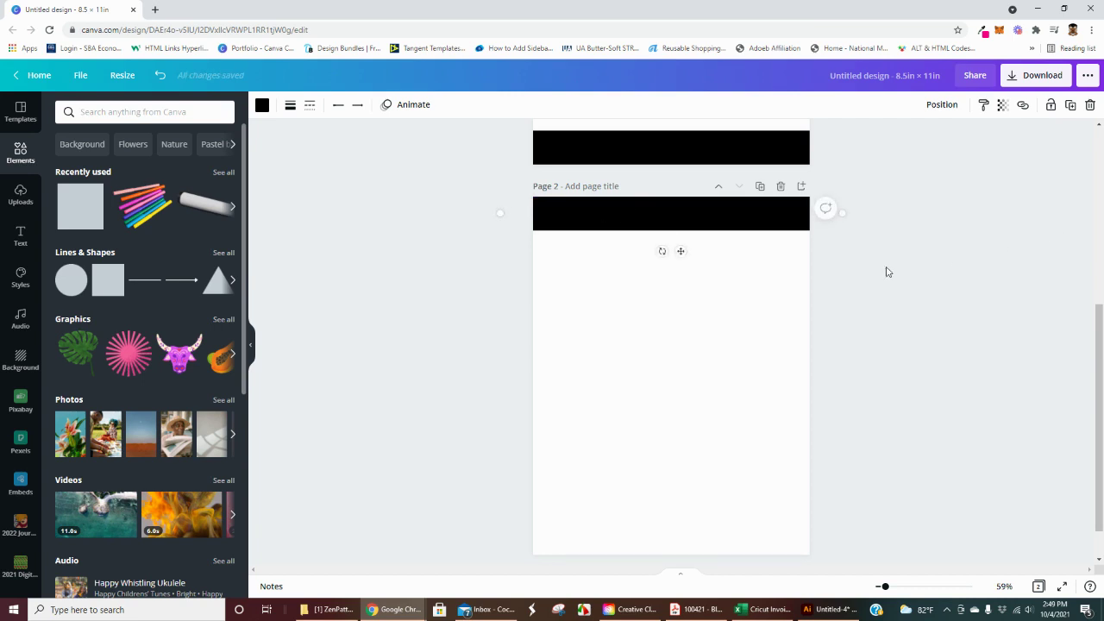
pyautogui.click(1071, 105)
pyautogui.moveTo(711, 222); pyautogui.dragTo(695, 477)
pyautogui.click(1071, 105)
# Space the six line stripes on page 2 evenly with Tidy up and group them.
pyautogui.moveTo(887, 560); pyautogui.dragTo(690, 194)
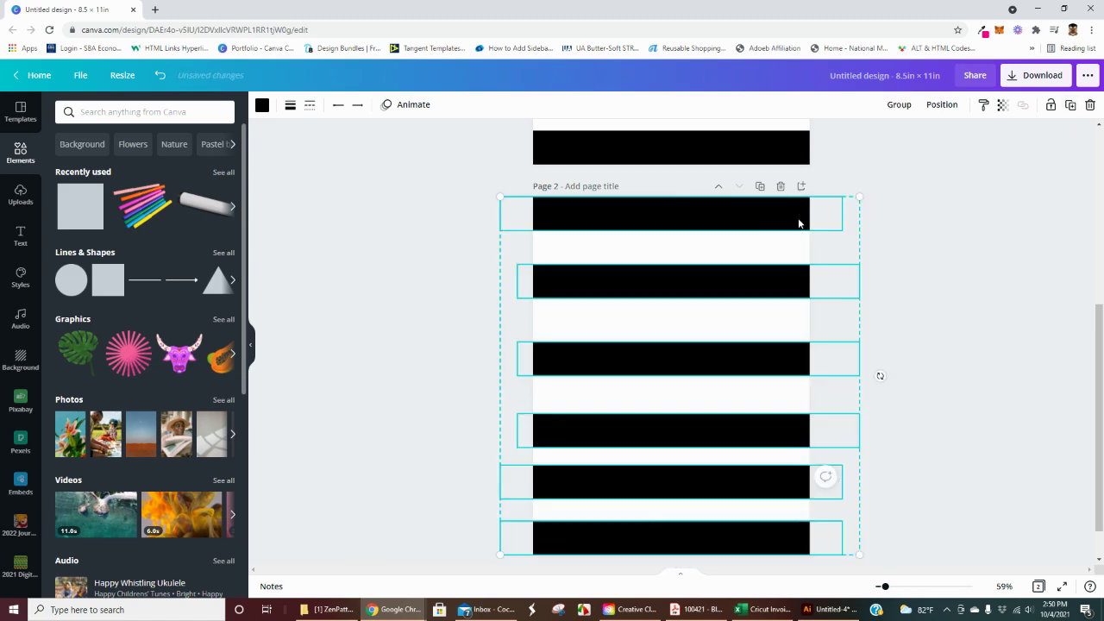
pyautogui.click(941, 104)
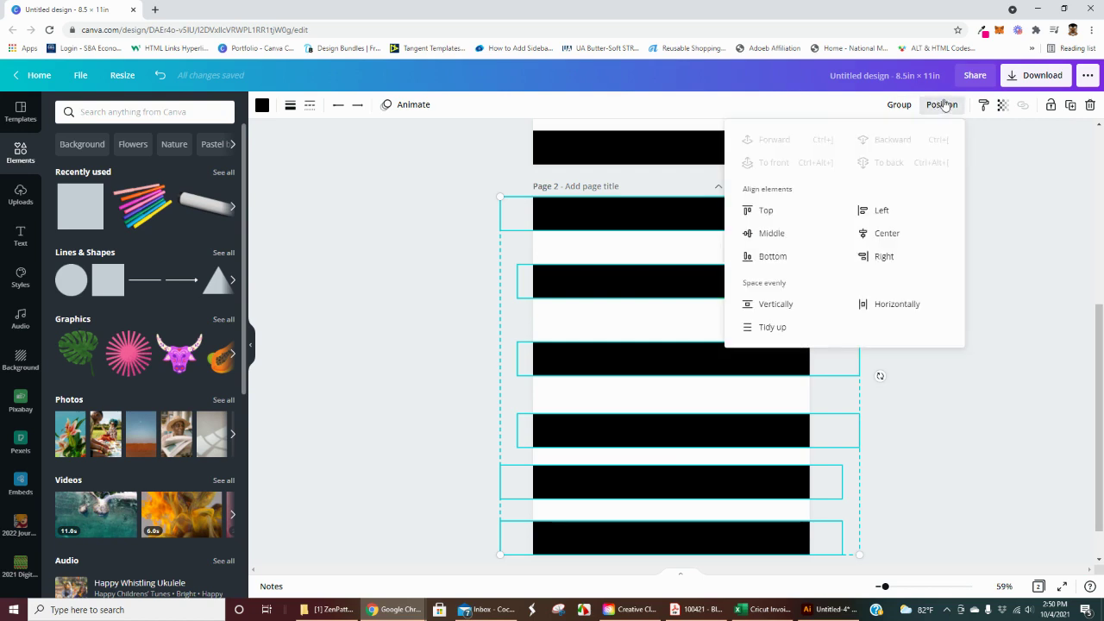
pyautogui.click(756, 328)
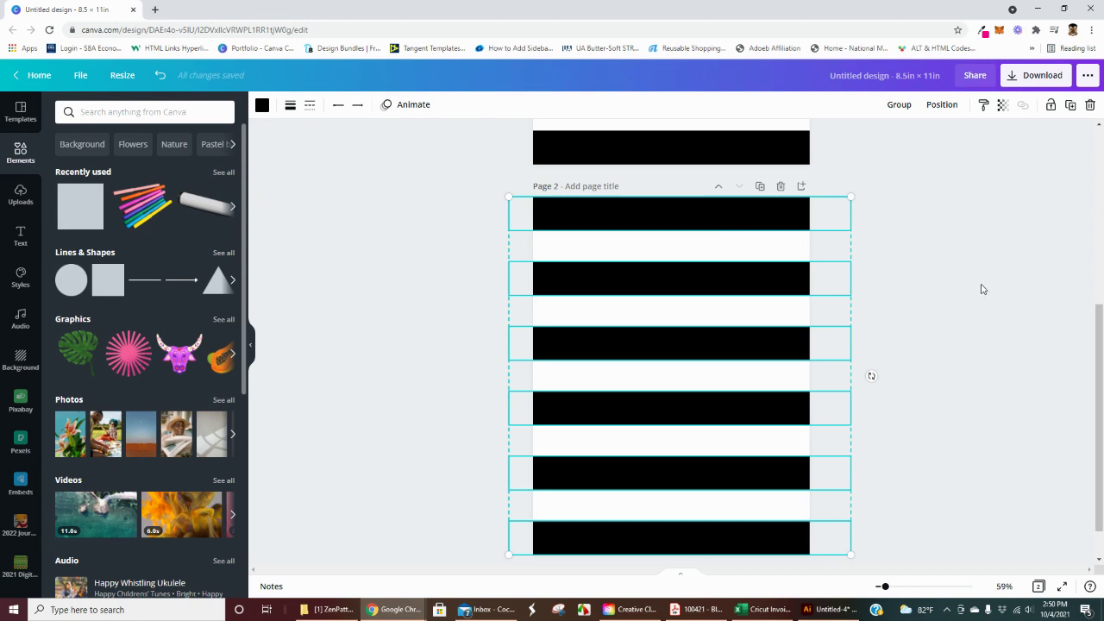
pyautogui.click(899, 104)
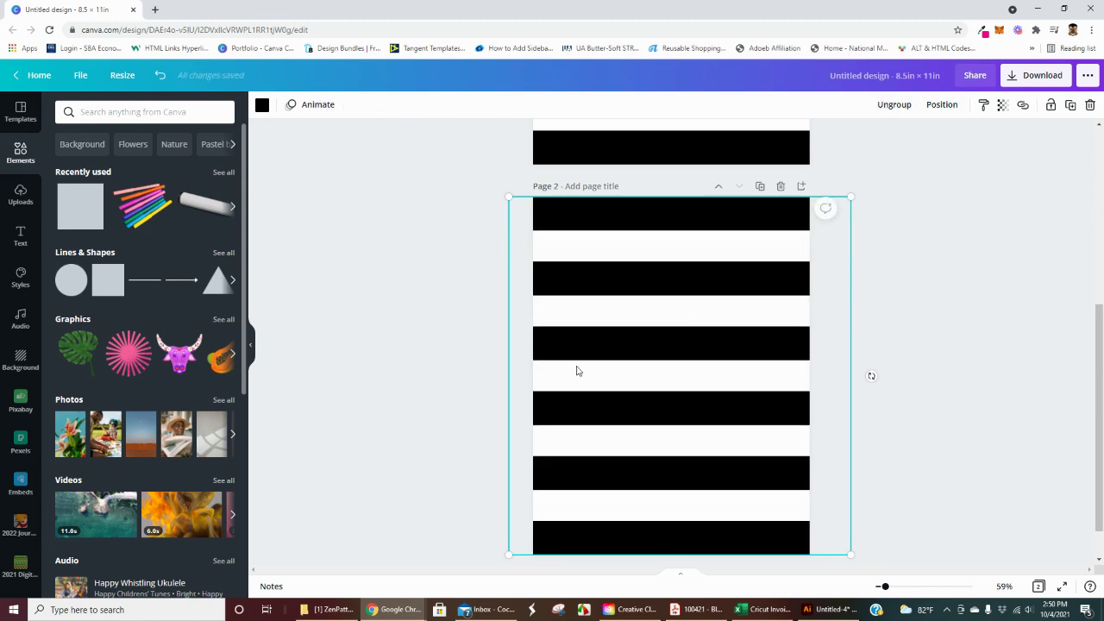
# Center the grouped line stripes horizontally on page 2.
pyautogui.click(942, 104)
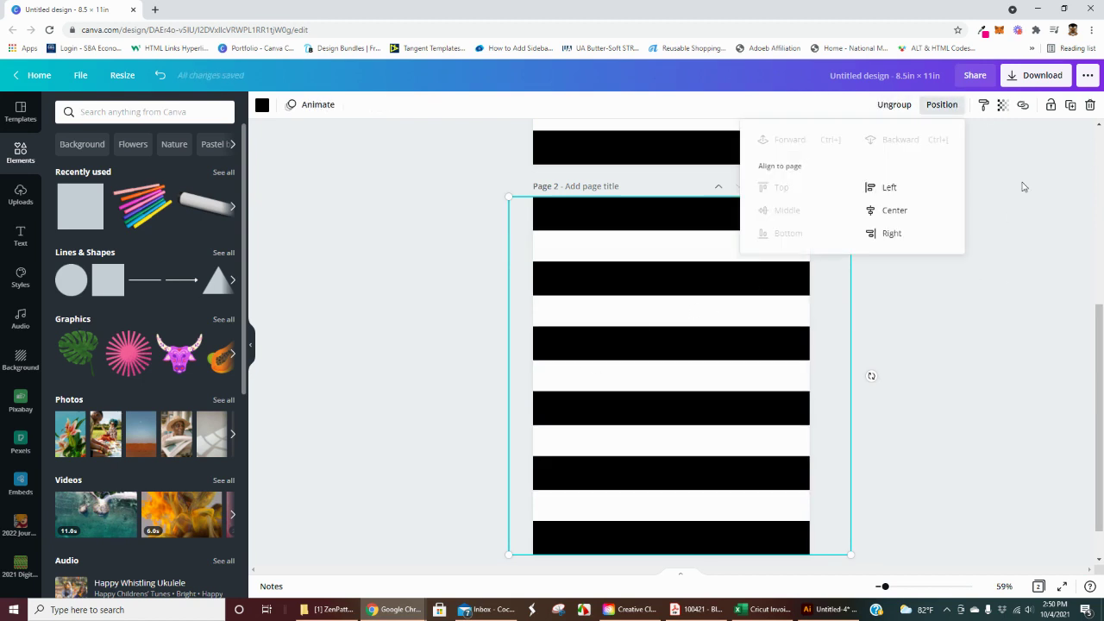
pyautogui.click(888, 210)
# Try a middle alignment on page 1's seven rectangle stripes, undo it and group the stripes.
pyautogui.scroll(5, 938, 340)
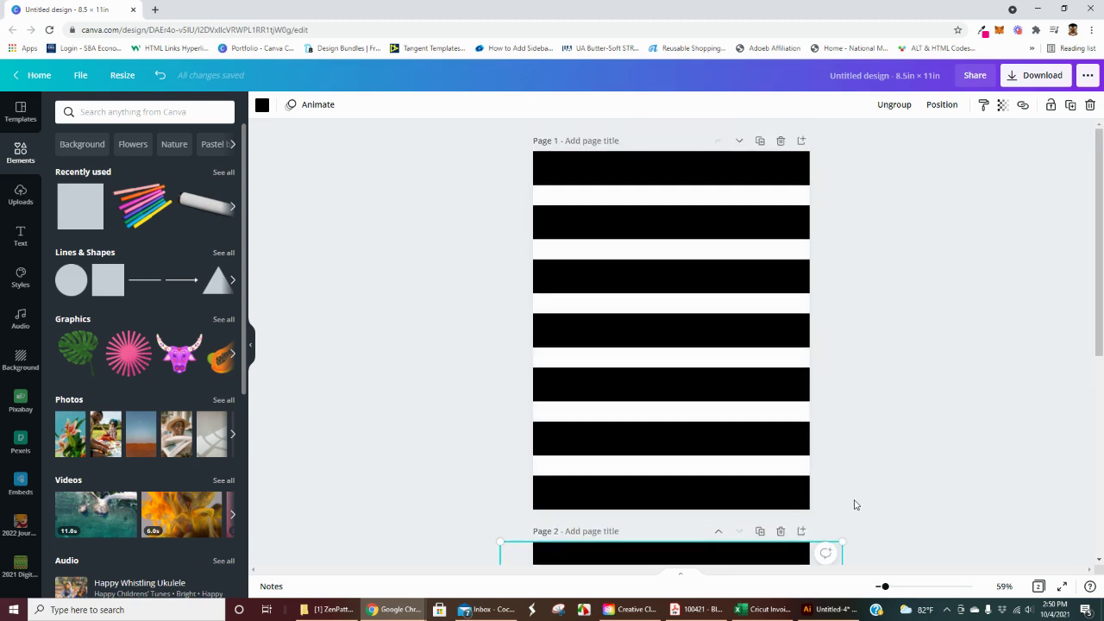
pyautogui.moveTo(854, 503); pyautogui.dragTo(730, 205)
pyautogui.click(941, 104)
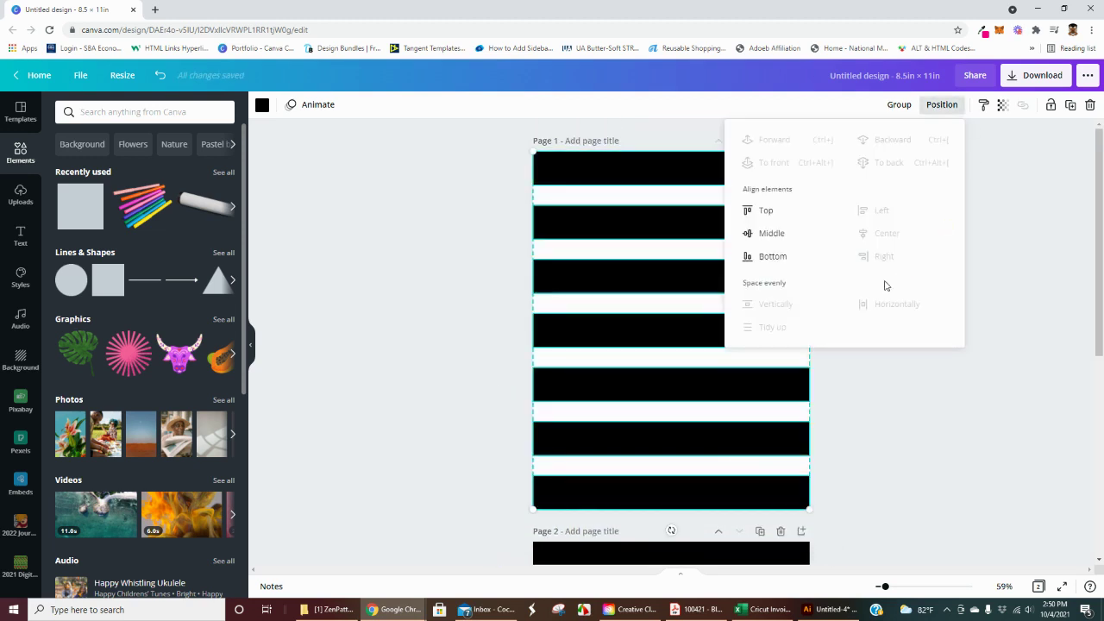
pyautogui.click(767, 238)
pyautogui.hotkey('ctrl', 'z')
pyautogui.click(899, 104)
pyautogui.click(941, 105)
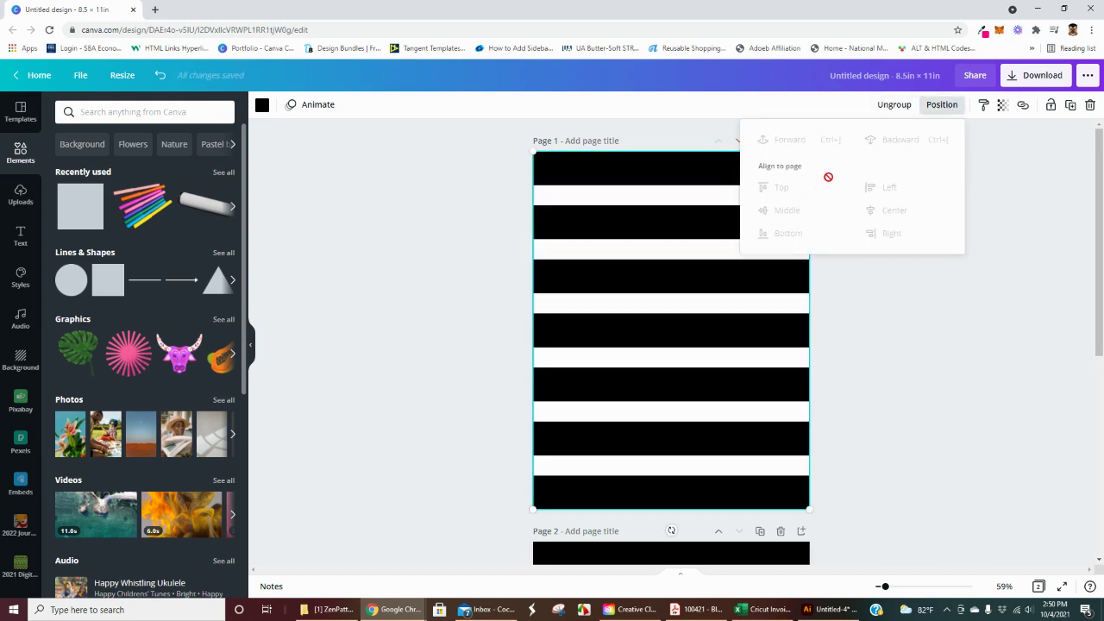
pyautogui.click(967, 361)
pyautogui.scroll(-5, 887, 300)
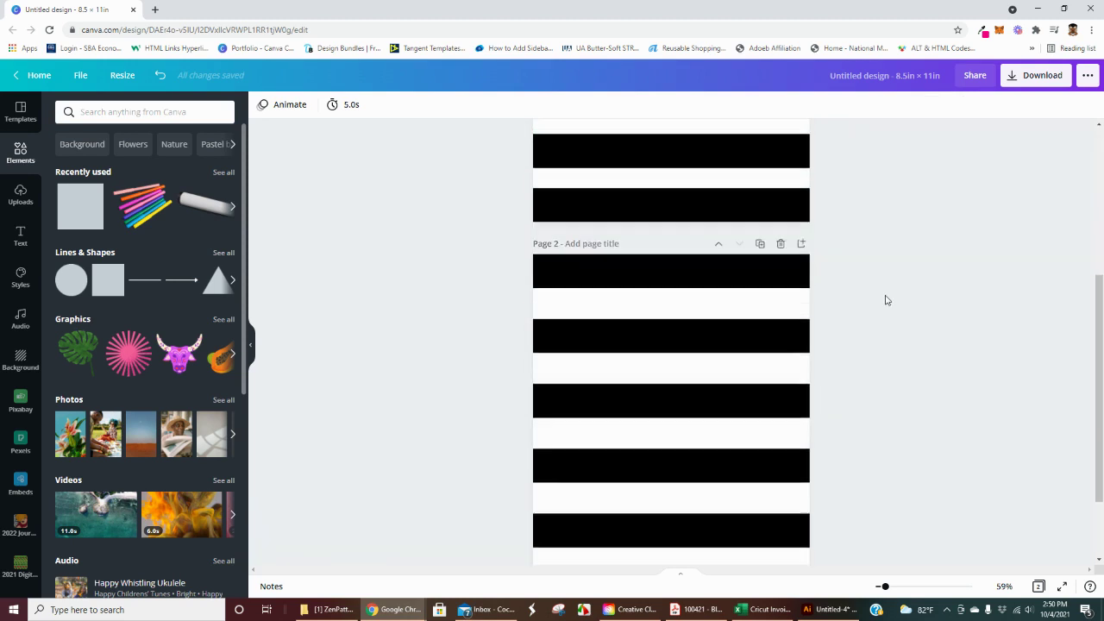
pyautogui.scroll(1, 750, 299)
pyautogui.scroll(3, 750, 300)
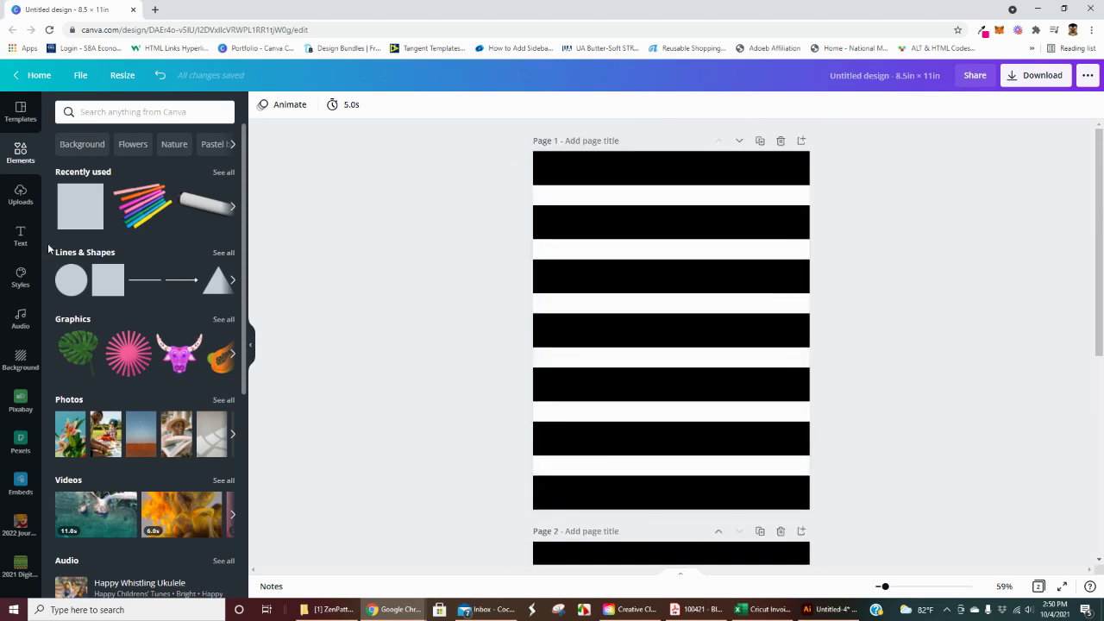
# Add the uploaded illustration of the woman in a pink hoodie to page 1 and enlarge it, centered over the stripes.
pyautogui.click(20, 193)
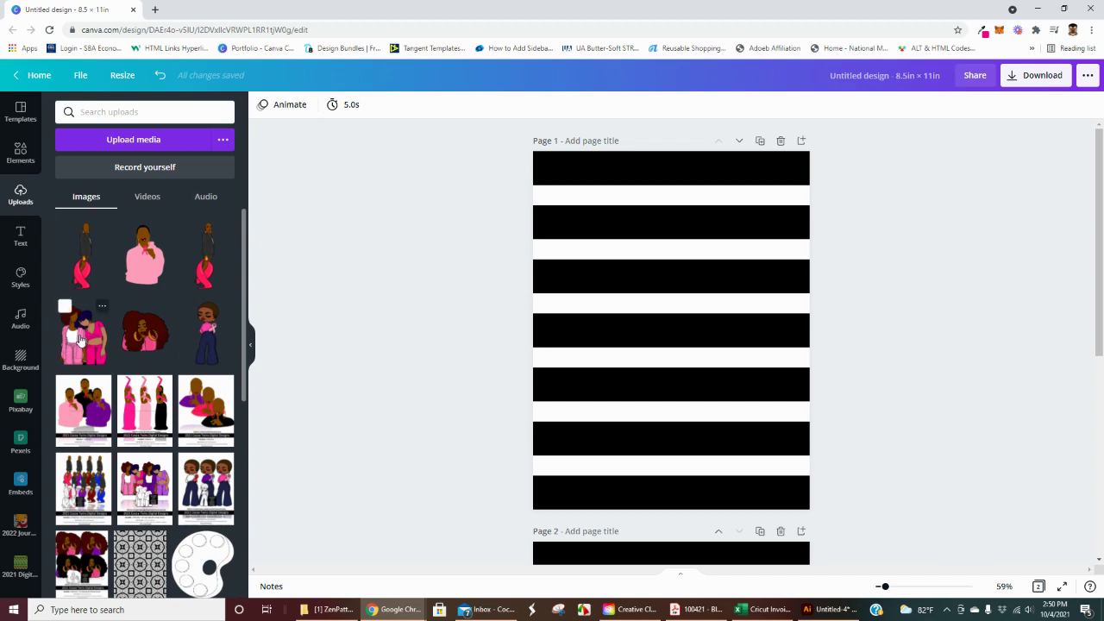
pyautogui.click(127, 230)
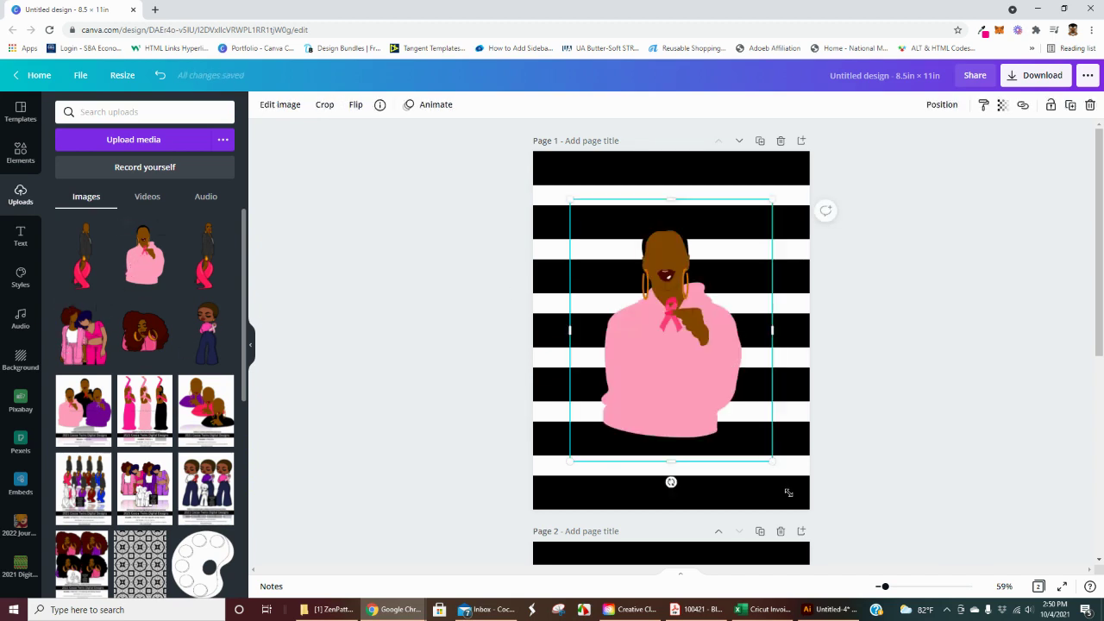
pyautogui.moveTo(788, 492); pyautogui.dragTo(924, 544)
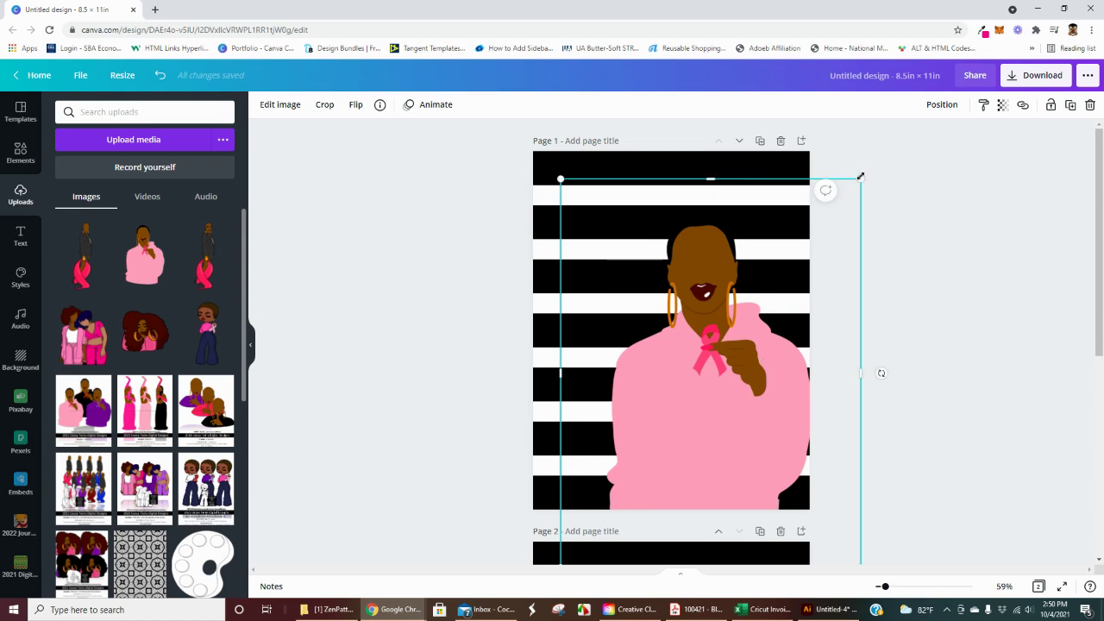
pyautogui.moveTo(861, 176); pyautogui.dragTo(919, 116)
pyautogui.moveTo(733, 317); pyautogui.dragTo(671, 318)
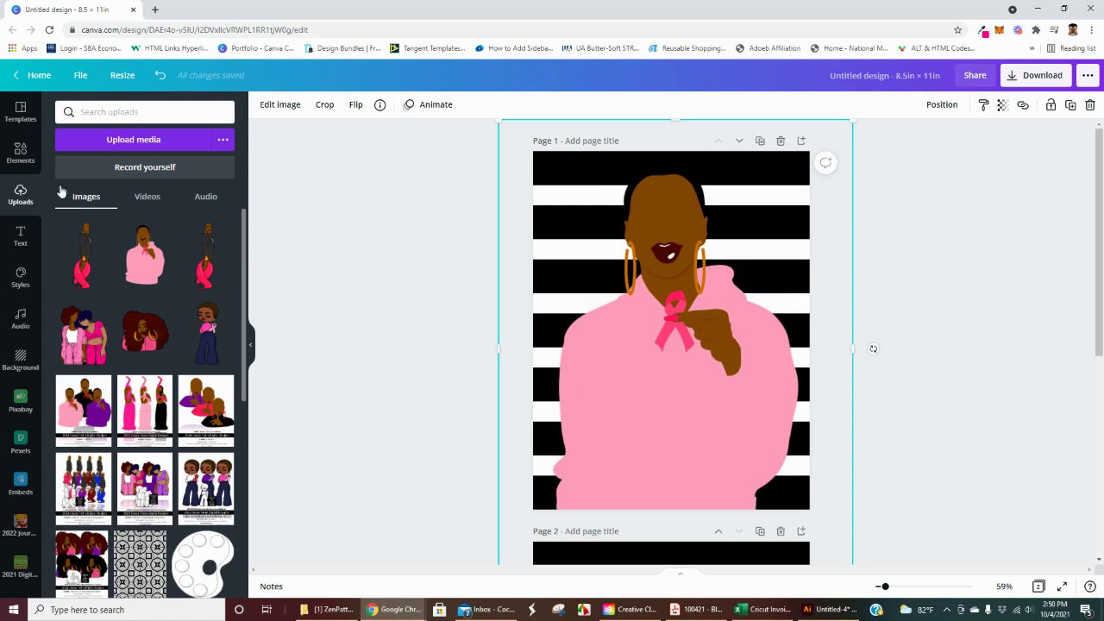
# Apply the Page Lift shadow effect to the pink hoodie illustration.
pyautogui.click(280, 104)
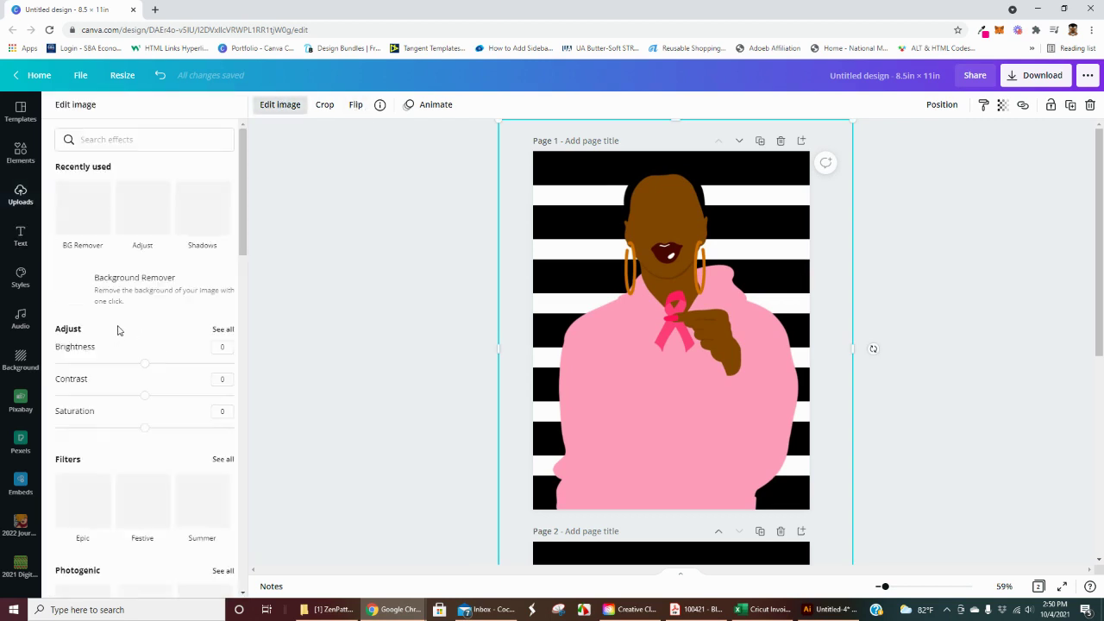
pyautogui.click(228, 208)
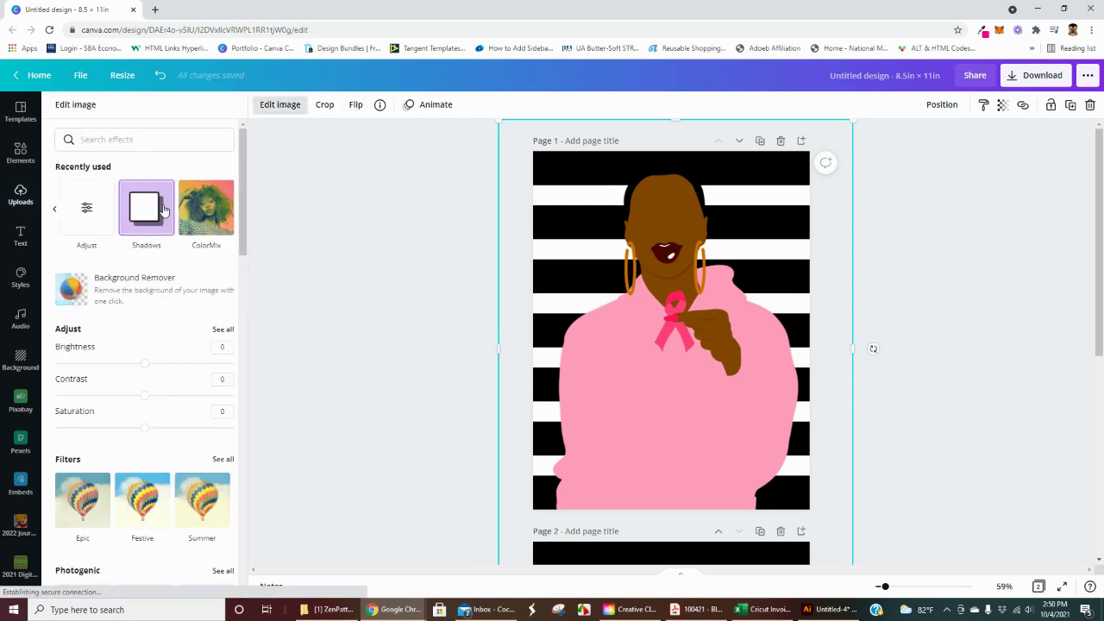
pyautogui.click(163, 211)
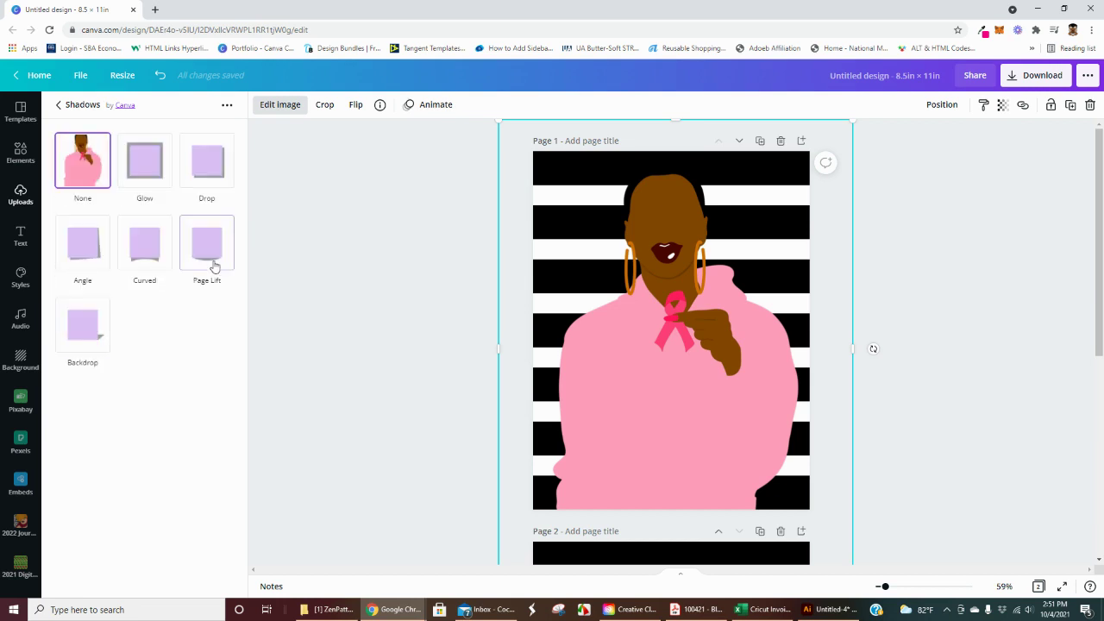
pyautogui.click(210, 246)
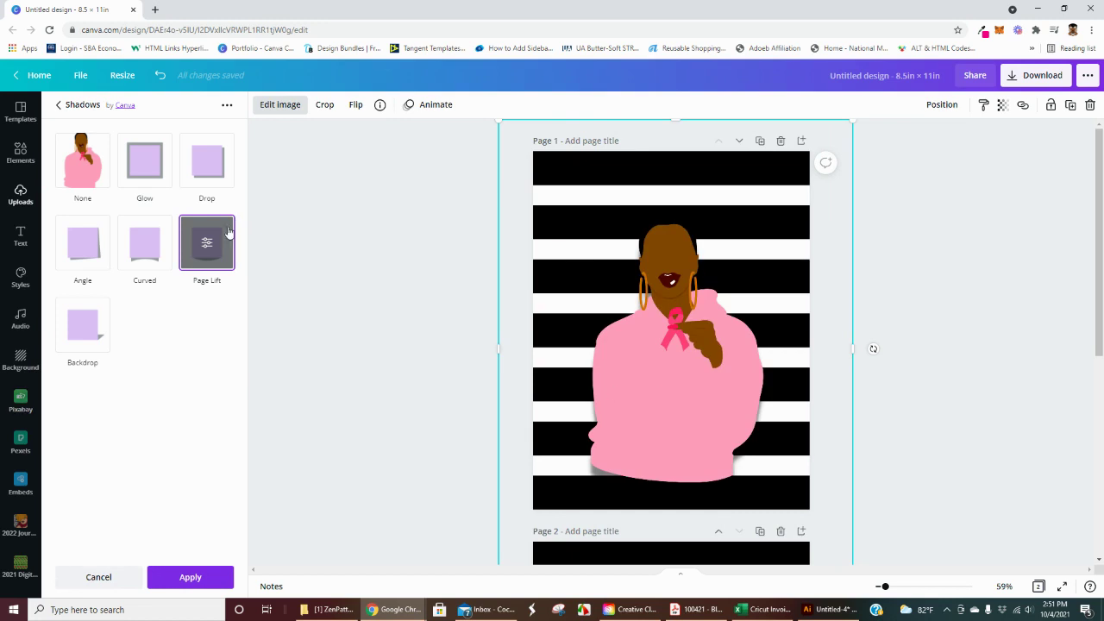
pyautogui.click(190, 581)
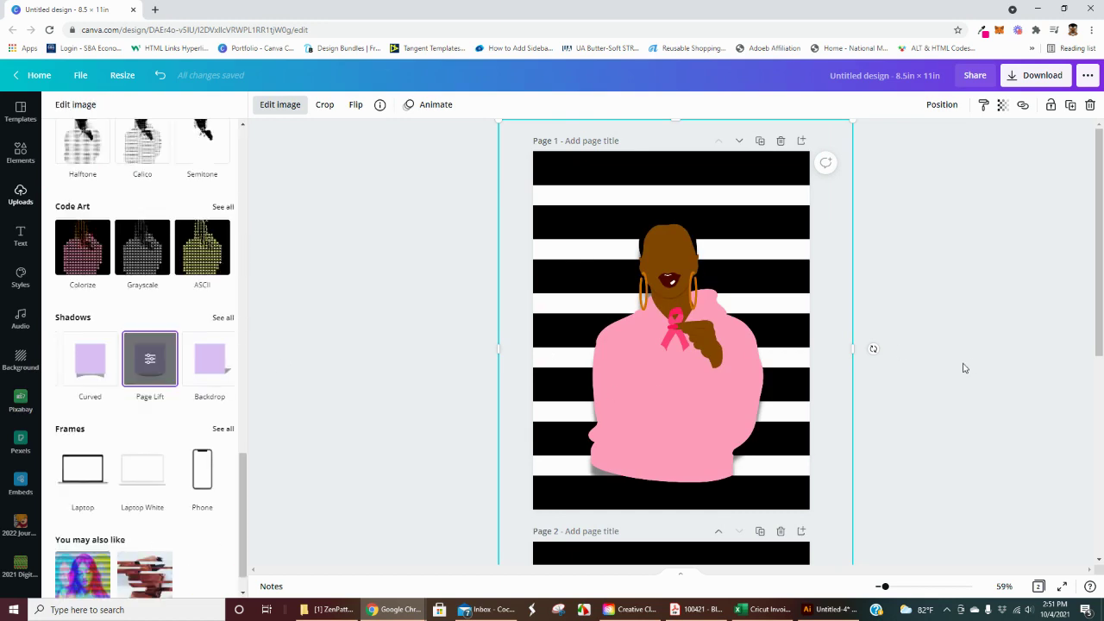
pyautogui.scroll(-5, 572, 270)
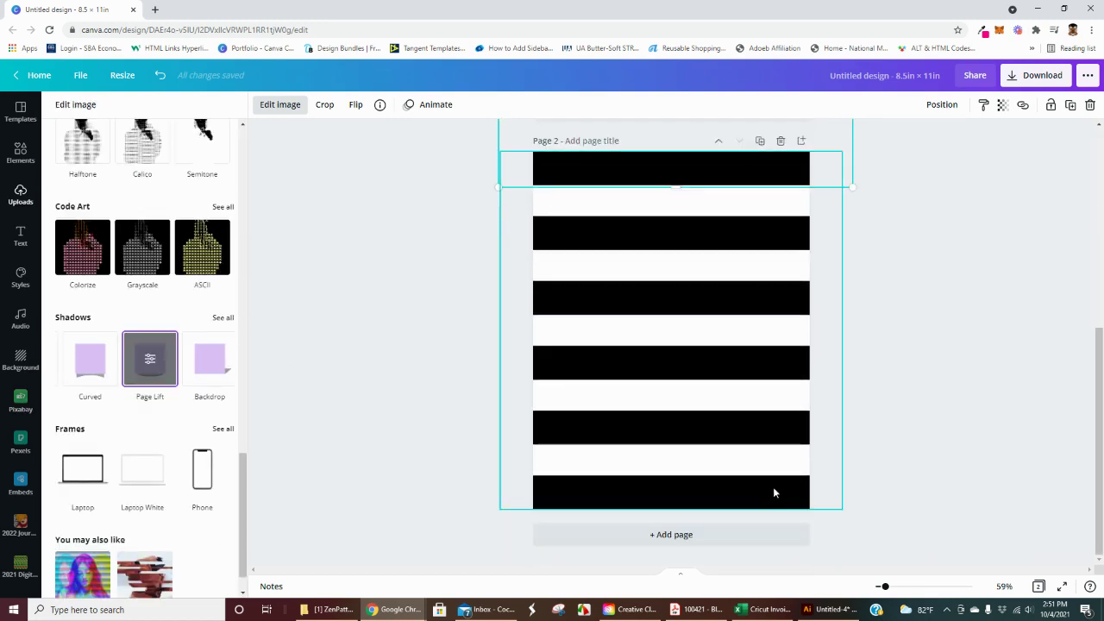
pyautogui.click(681, 539)
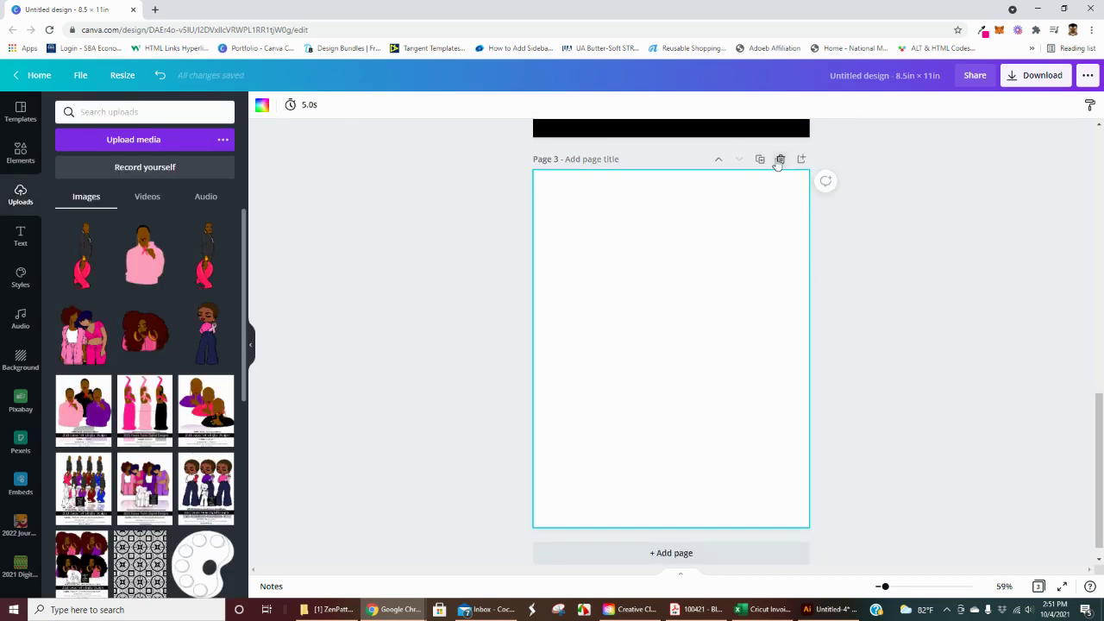
pyautogui.click(779, 160)
# Enlarge the shadowed illustration on page 1 and center it so its lower part runs past the page's bottom edge.
pyautogui.scroll(5, 685, 394)
pyautogui.click(741, 365)
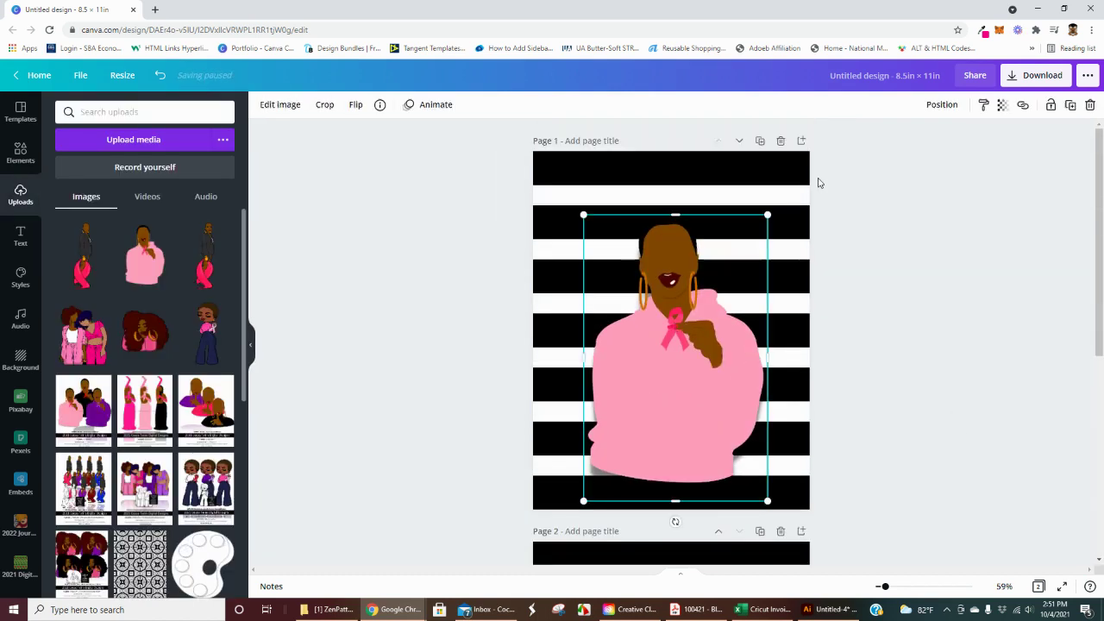
pyautogui.moveTo(768, 215); pyautogui.dragTo(845, 95)
pyautogui.moveTo(739, 276); pyautogui.dragTo(688, 349)
pyautogui.moveTo(815, 144); pyautogui.dragTo(781, 193)
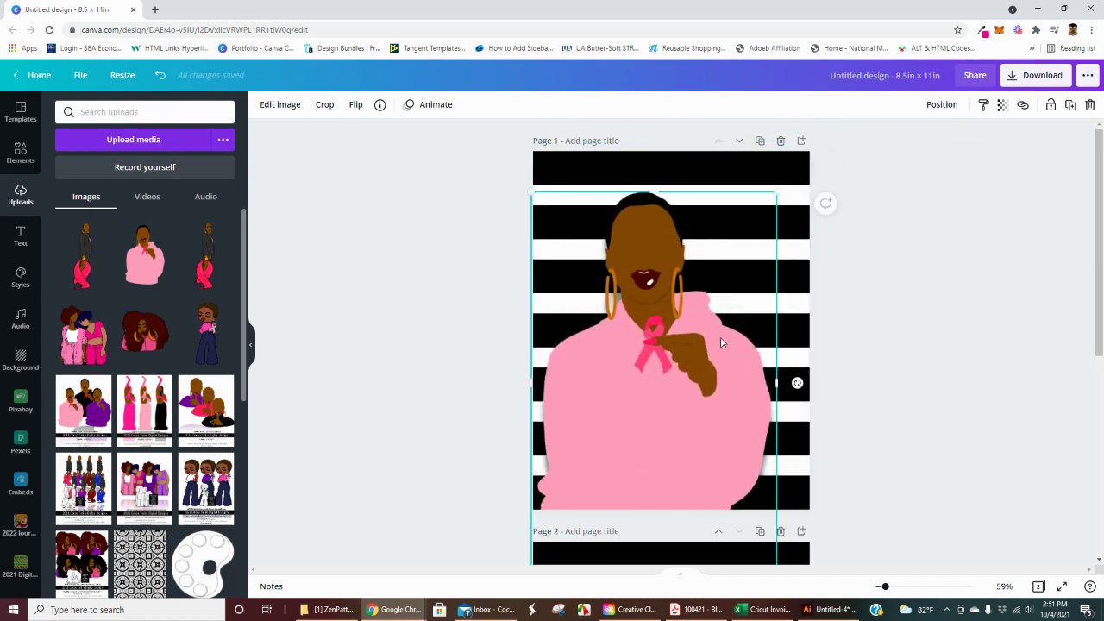
pyautogui.moveTo(722, 343); pyautogui.dragTo(737, 322)
pyautogui.click(919, 361)
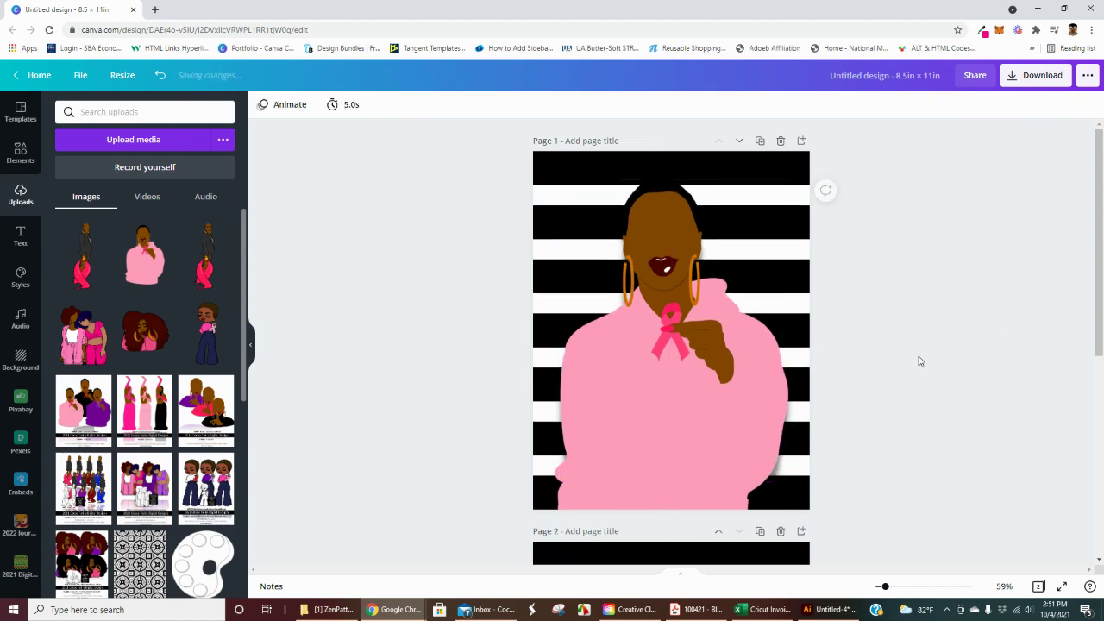
pyautogui.scroll(-4, 930, 334)
pyautogui.scroll(4, 930, 332)
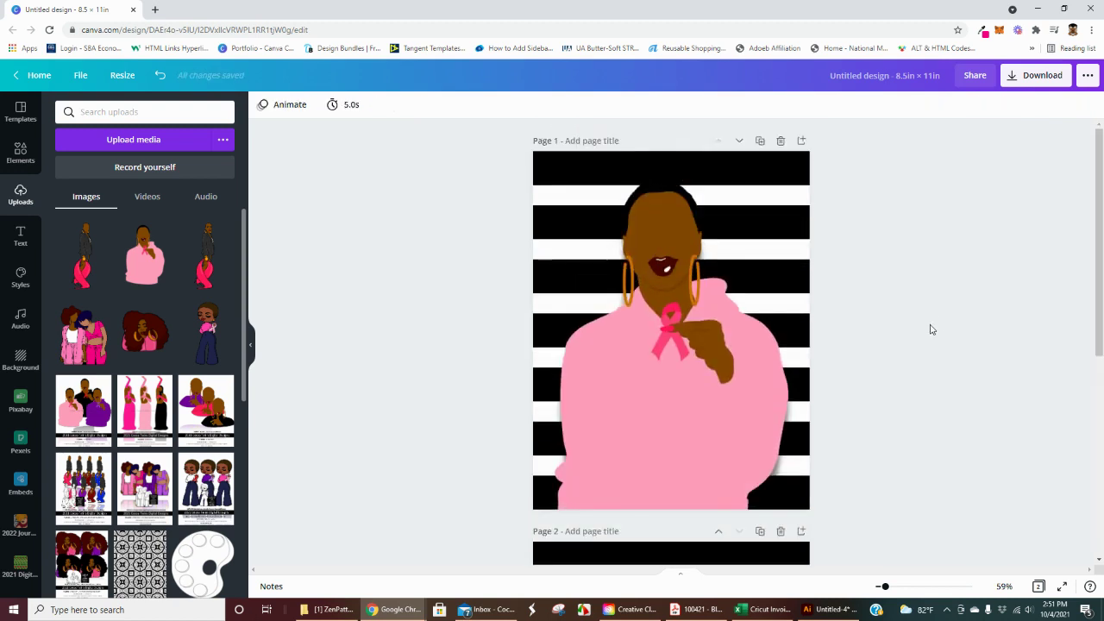